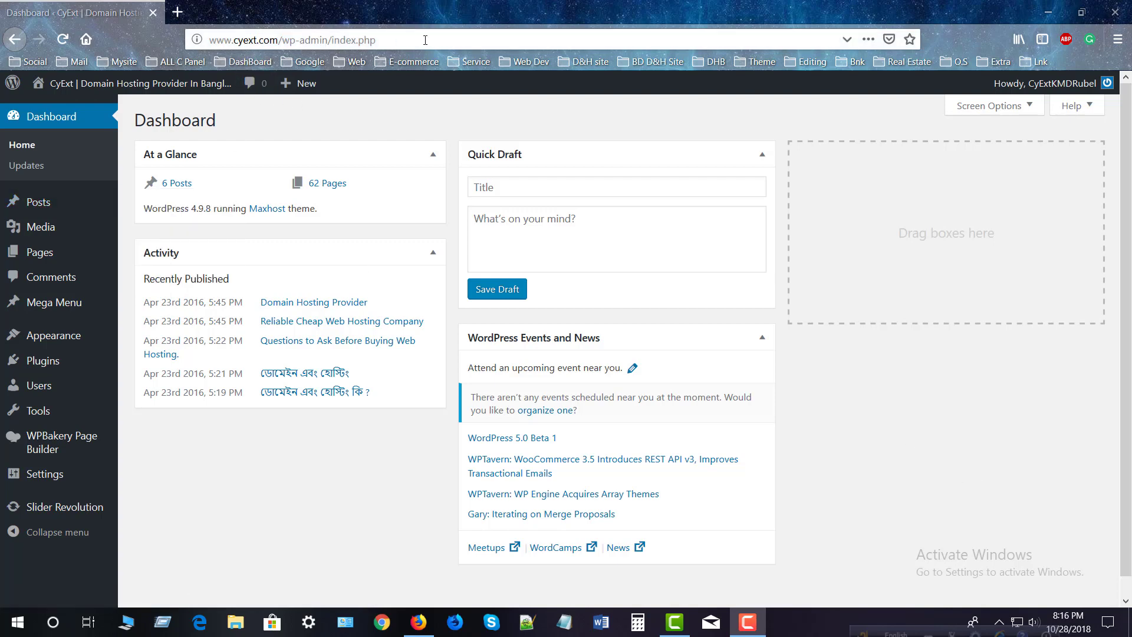
Search the directory of new plugins for "yoast".
mouse_move(50, 411)
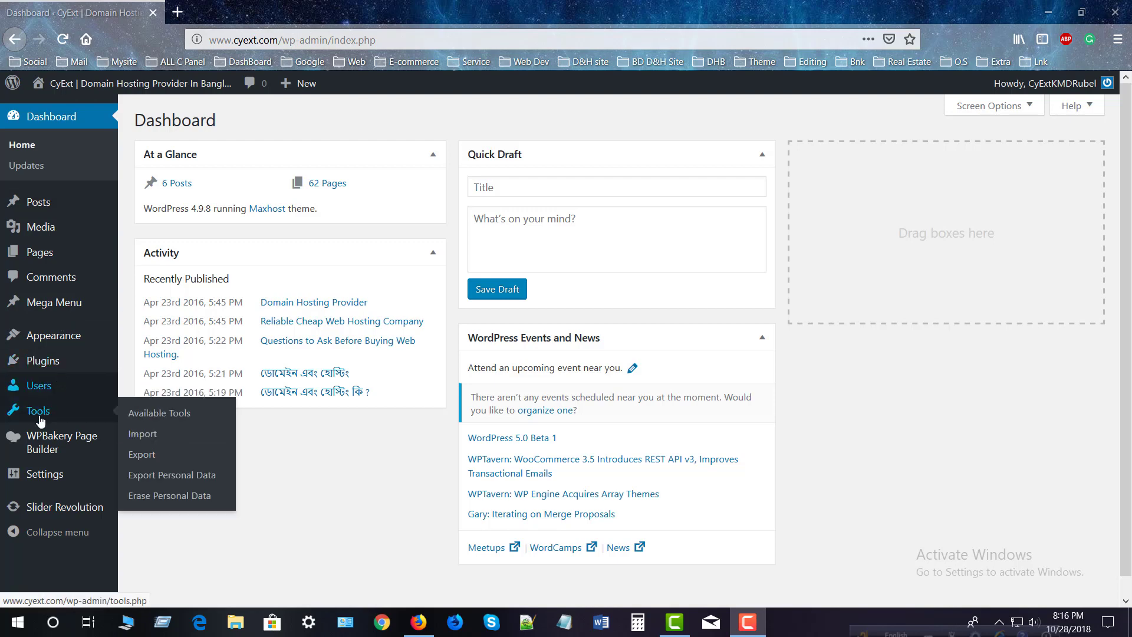
mouse_move(44, 362)
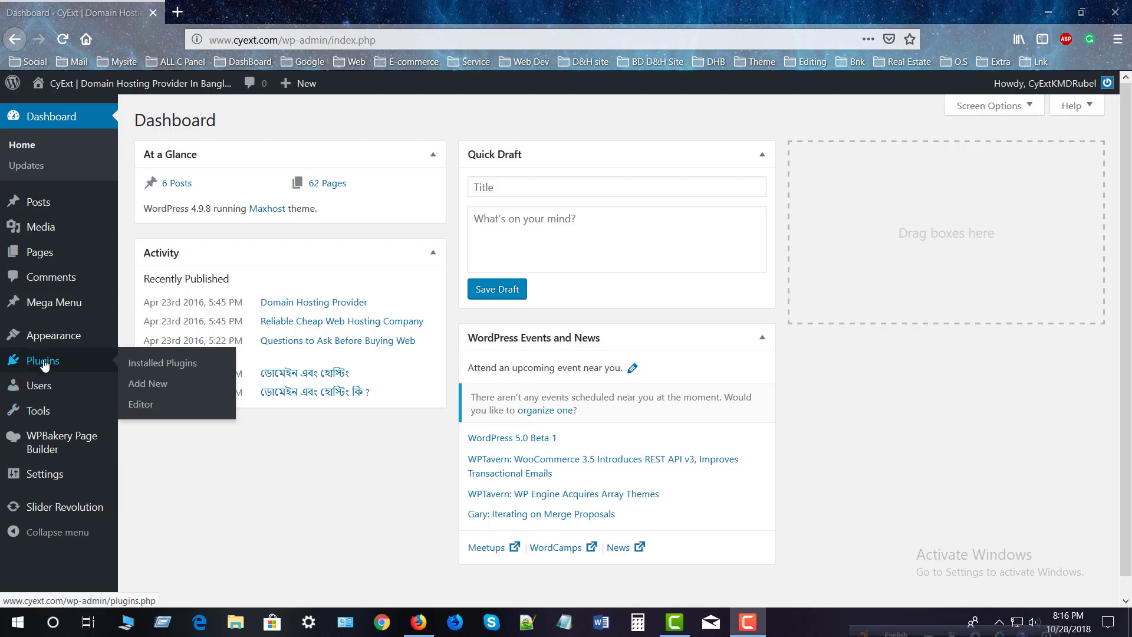
left_click(146, 385)
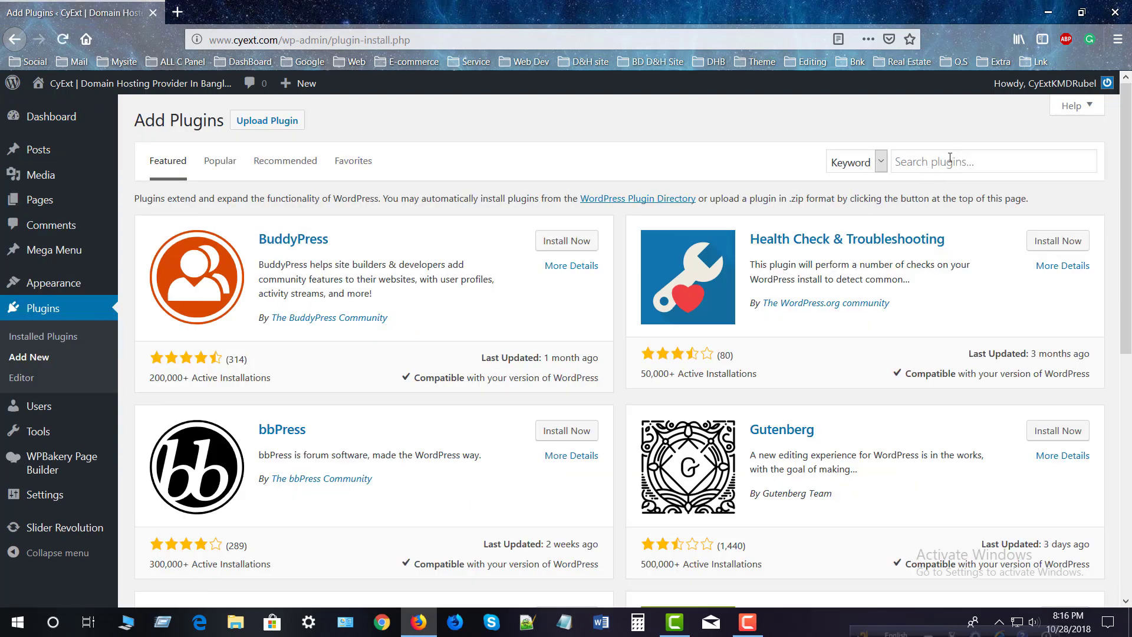
left_click(977, 163)
type("yoast")
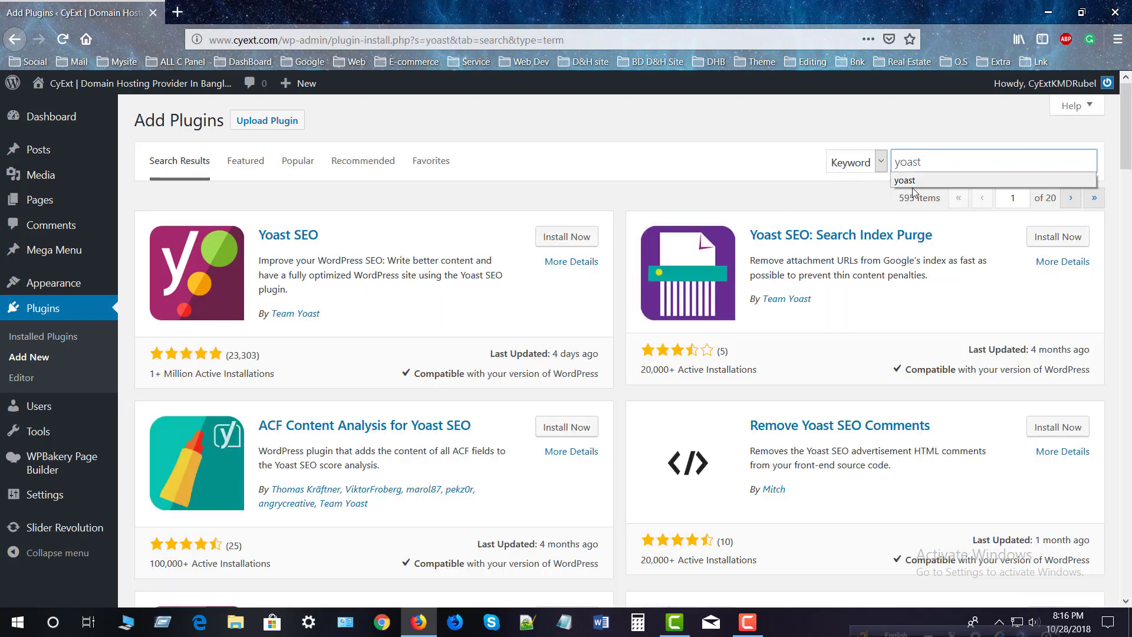
Install the Yoast SEO plugin by Team Yoast and activate it.
left_click(579, 238)
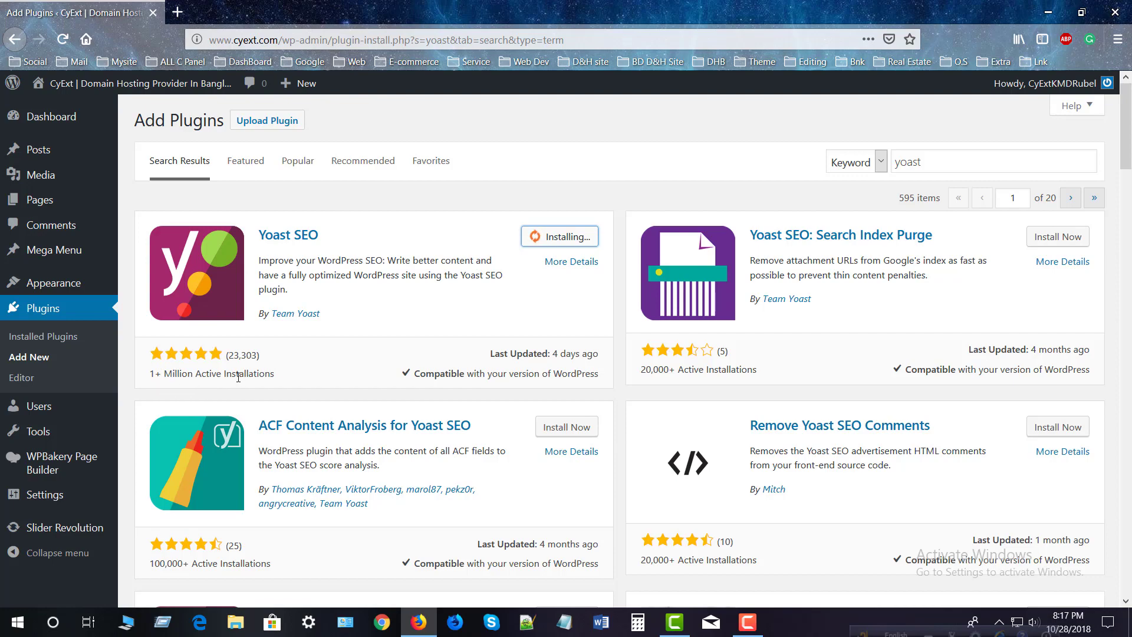
scroll(861, 322, "down", 3)
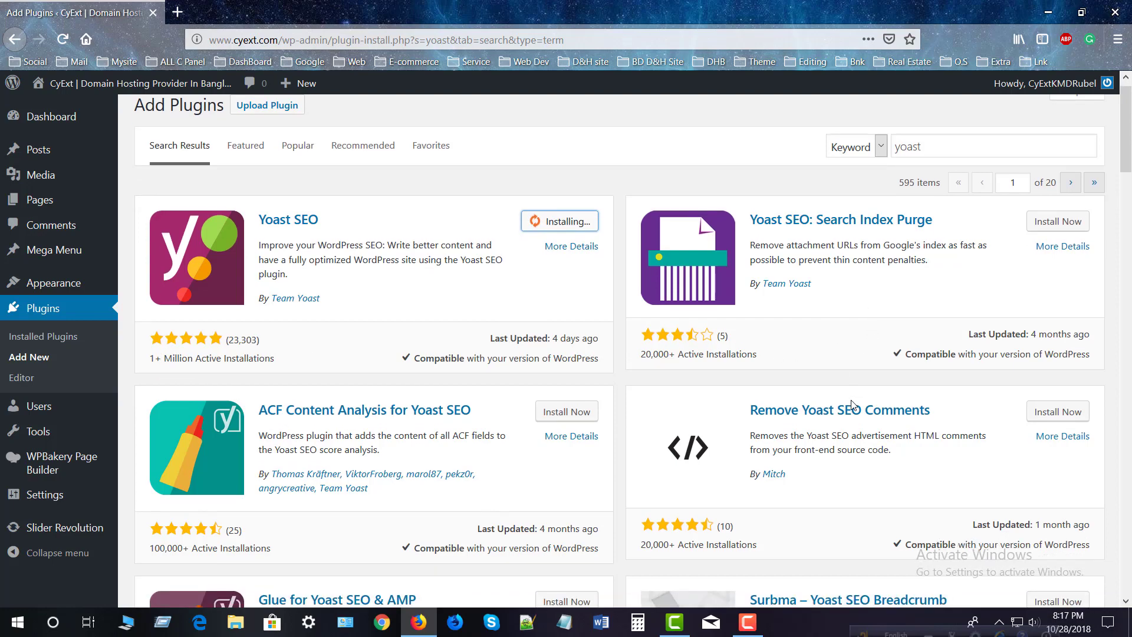
scroll(846, 397, "up", 3)
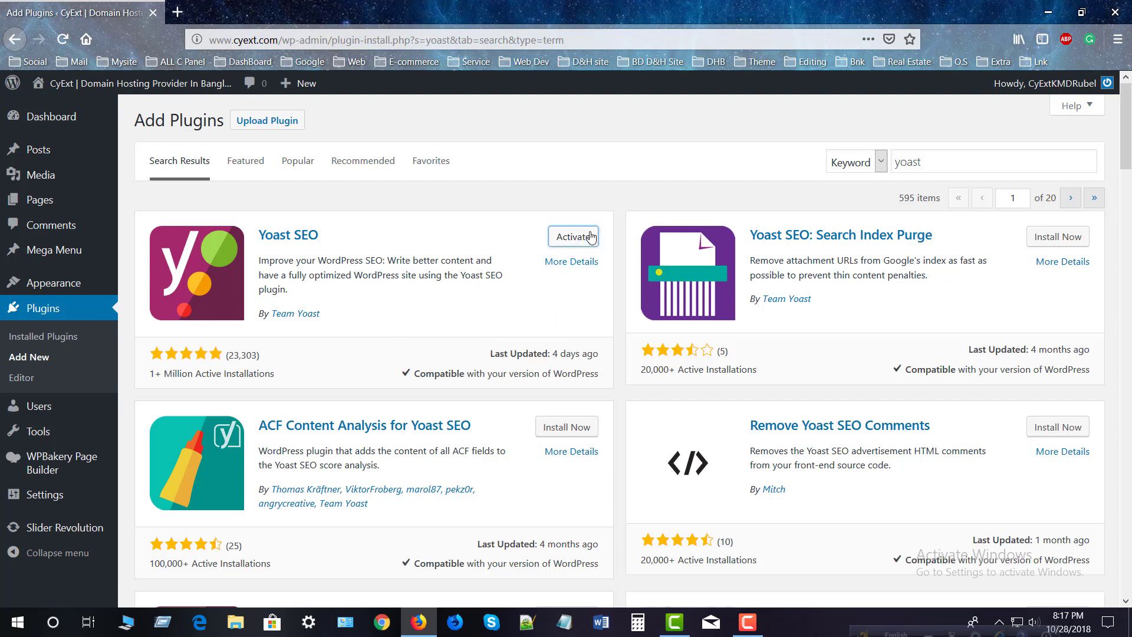
left_click(573, 237)
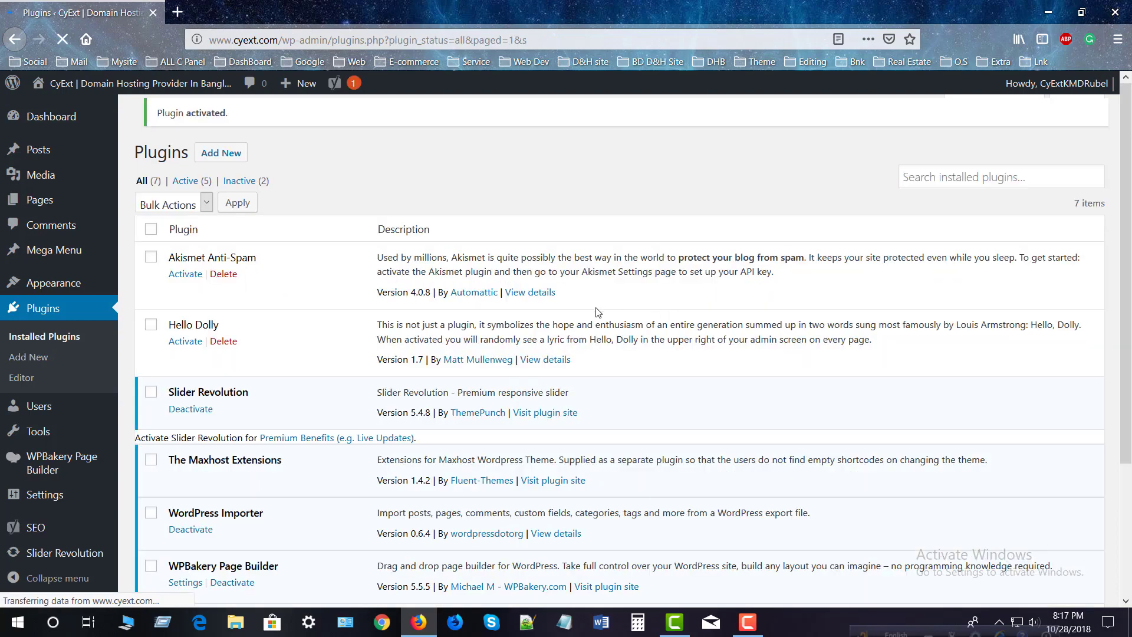
Open the general settings of Yoast SEO and review the problems and notifications on its dashboard.
scroll(448, 412, "down", 3)
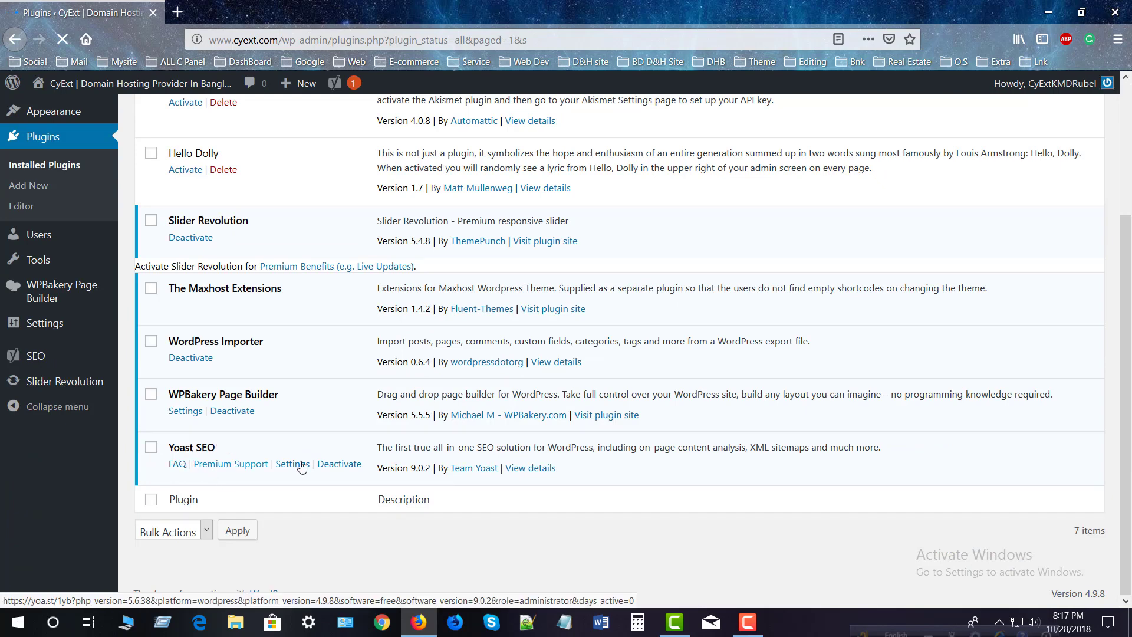
scroll(302, 467, "up", 3)
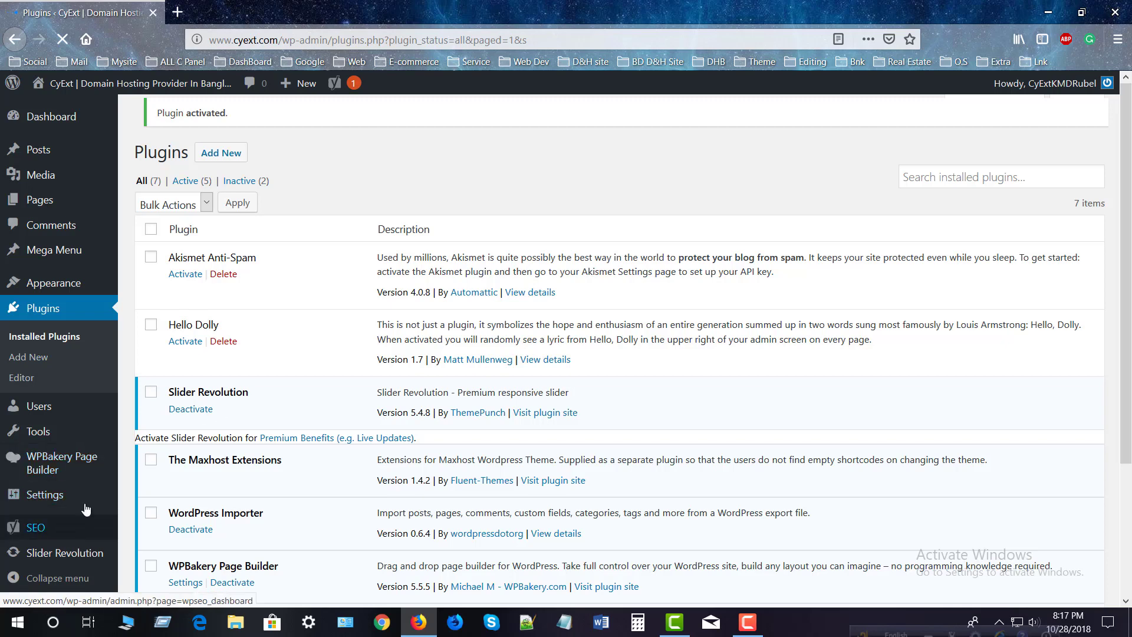
scroll(86, 508, "down", 3)
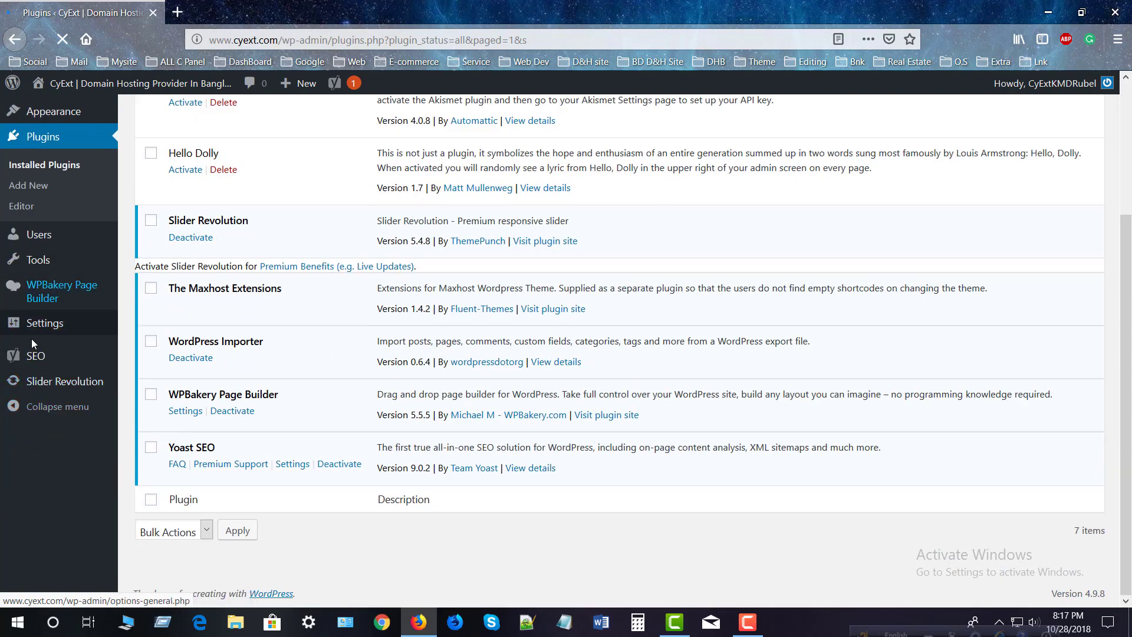
left_click(43, 356)
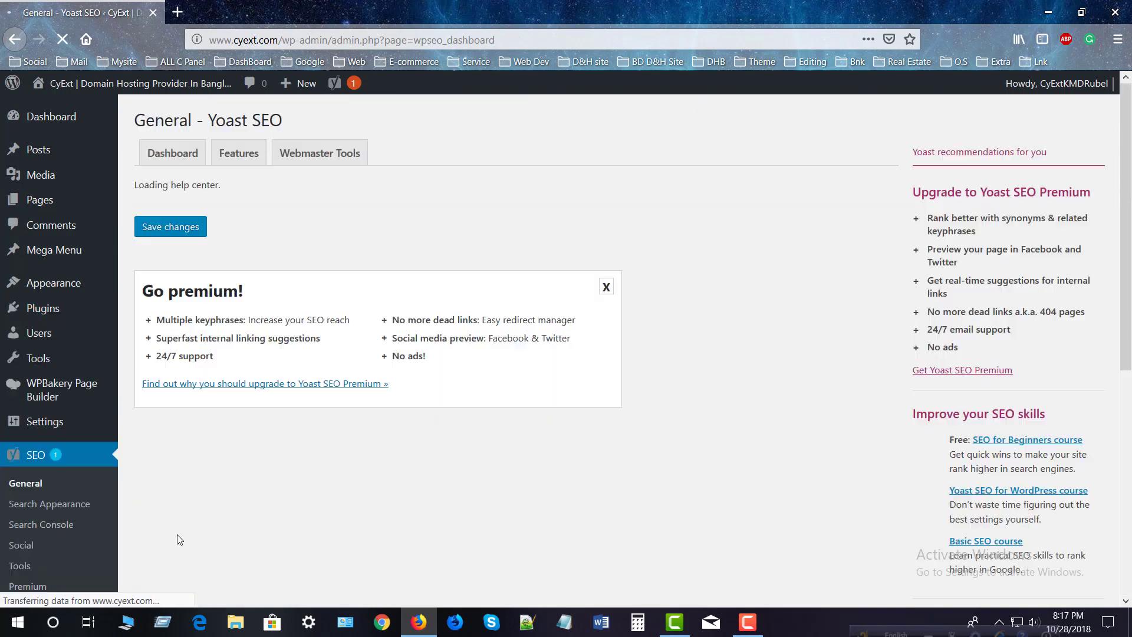
scroll(51, 430, "down", 3)
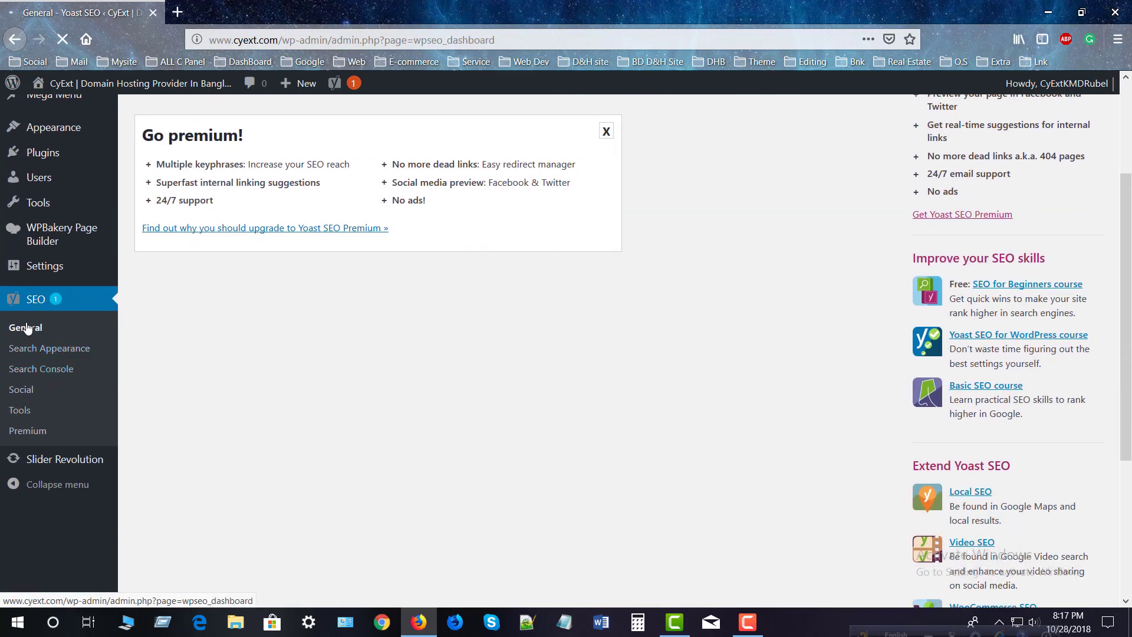
scroll(89, 352, "up", 2)
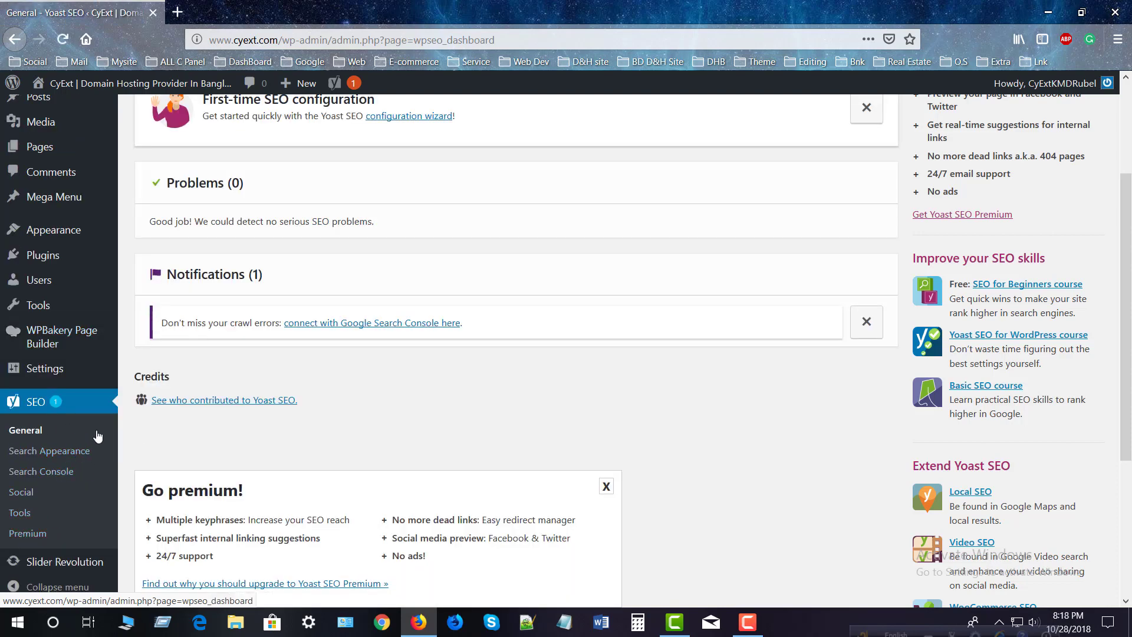
scroll(369, 412, "up", 3)
scroll(399, 449, "down", 5)
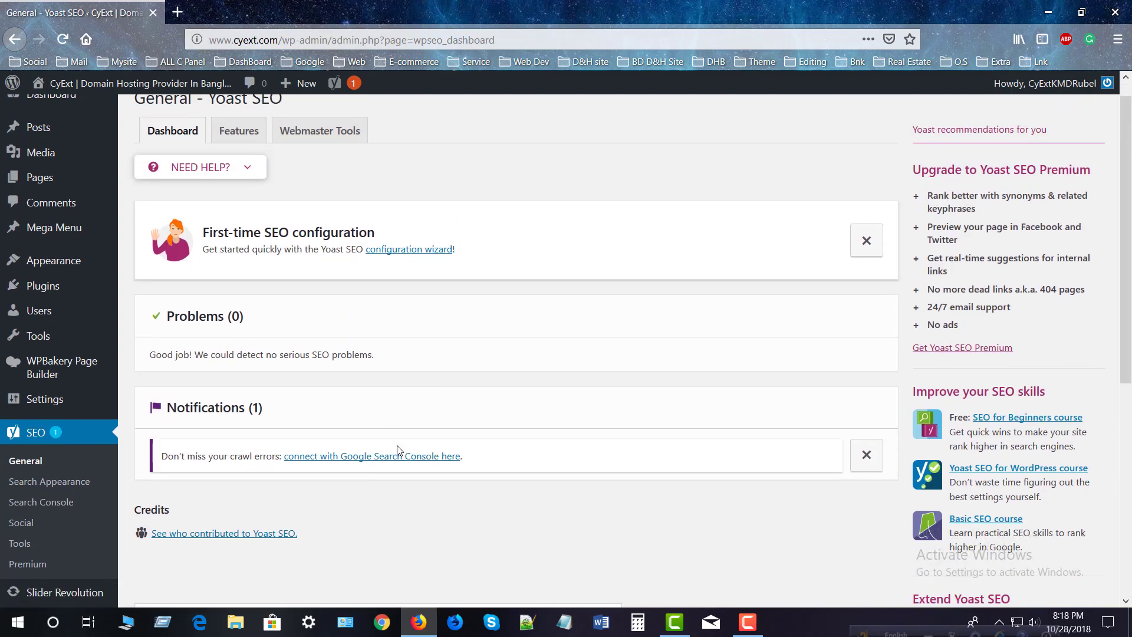
scroll(422, 465, "up", 5)
Examine the Yoast SEO feature switches, from SEO analysis to the security setting for authors.
left_click(243, 157)
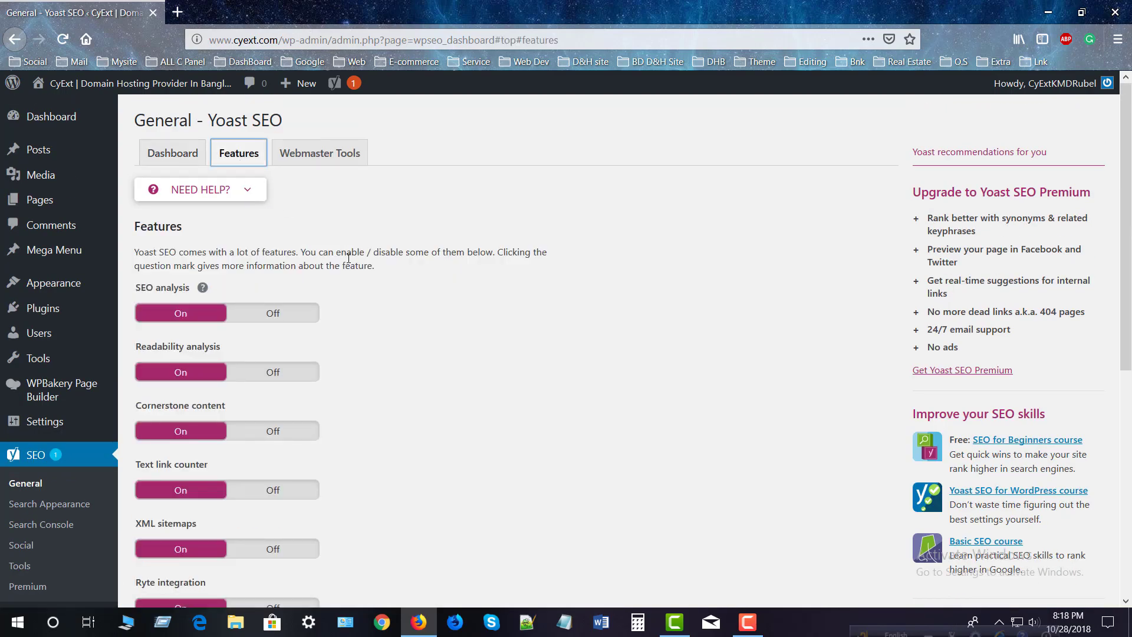
scroll(409, 306, "down", 5)
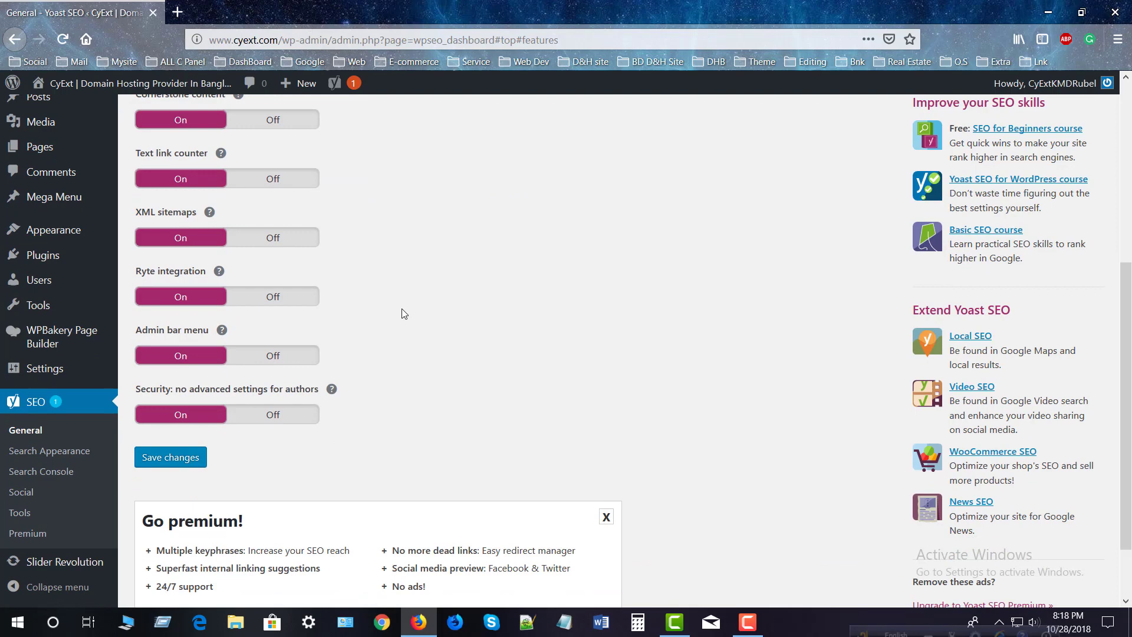
scroll(404, 313, "up", 3)
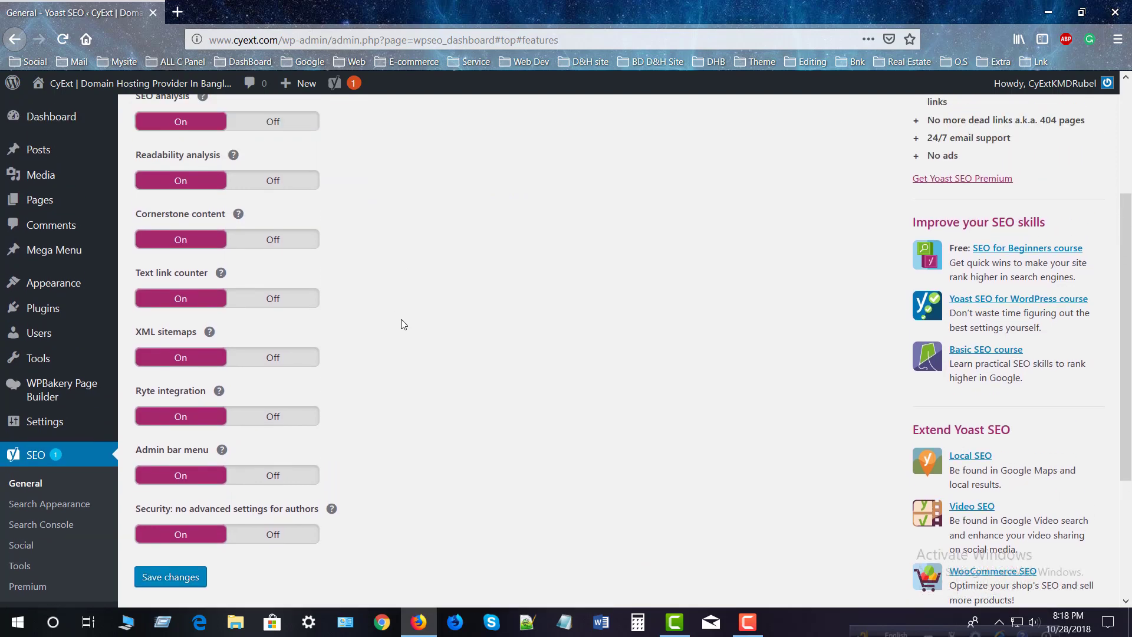
scroll(397, 324, "up", 2)
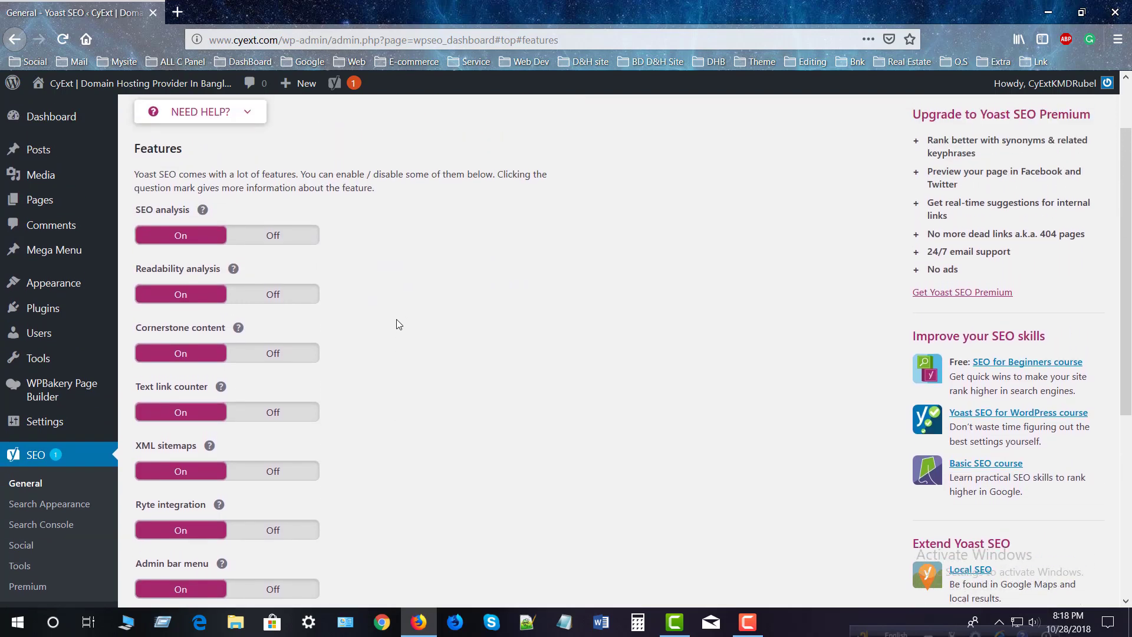
scroll(397, 323, "up", 2)
scroll(442, 333, "down", 6)
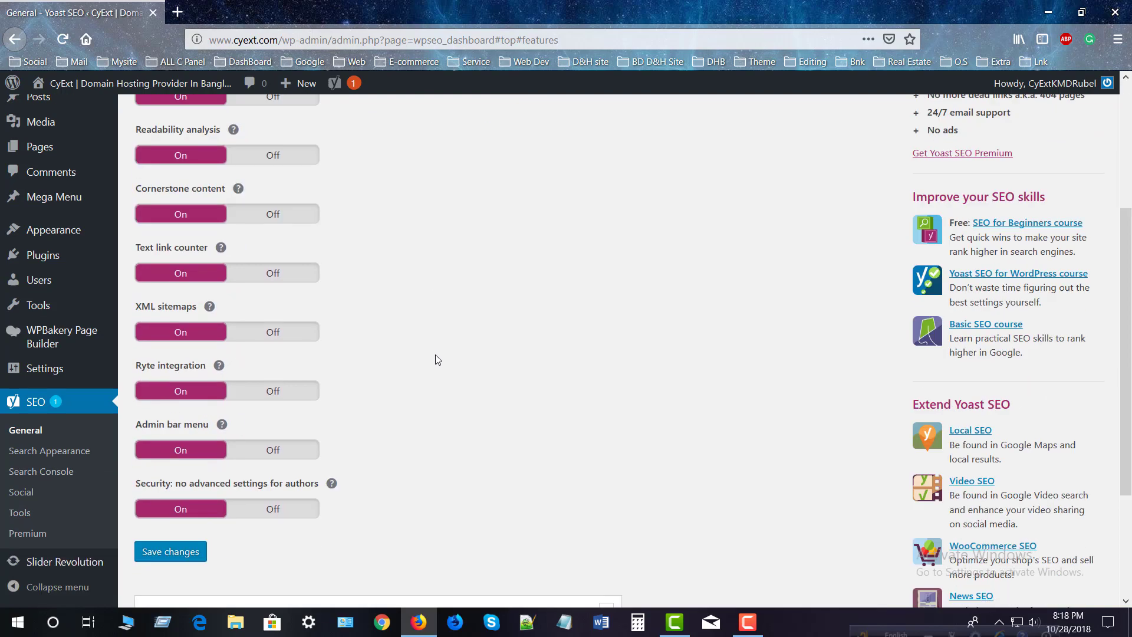
scroll(678, 347, "up", 8)
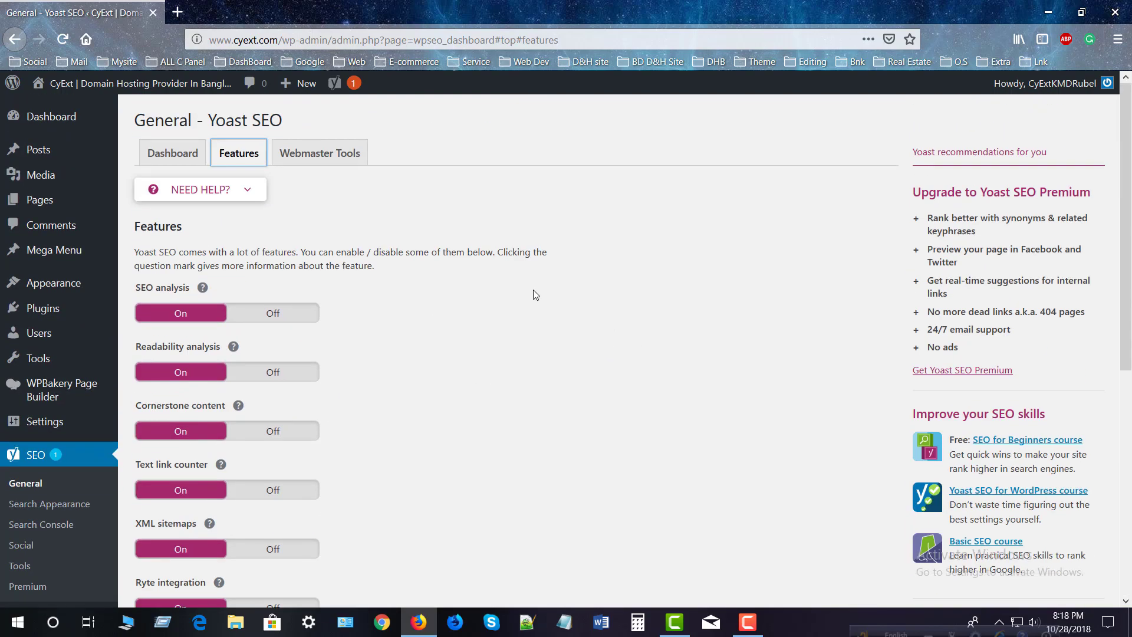
Review the webmaster tools verification fields and return to the Yoast SEO dashboard overview.
left_click(320, 152)
scroll(681, 313, "down", 5)
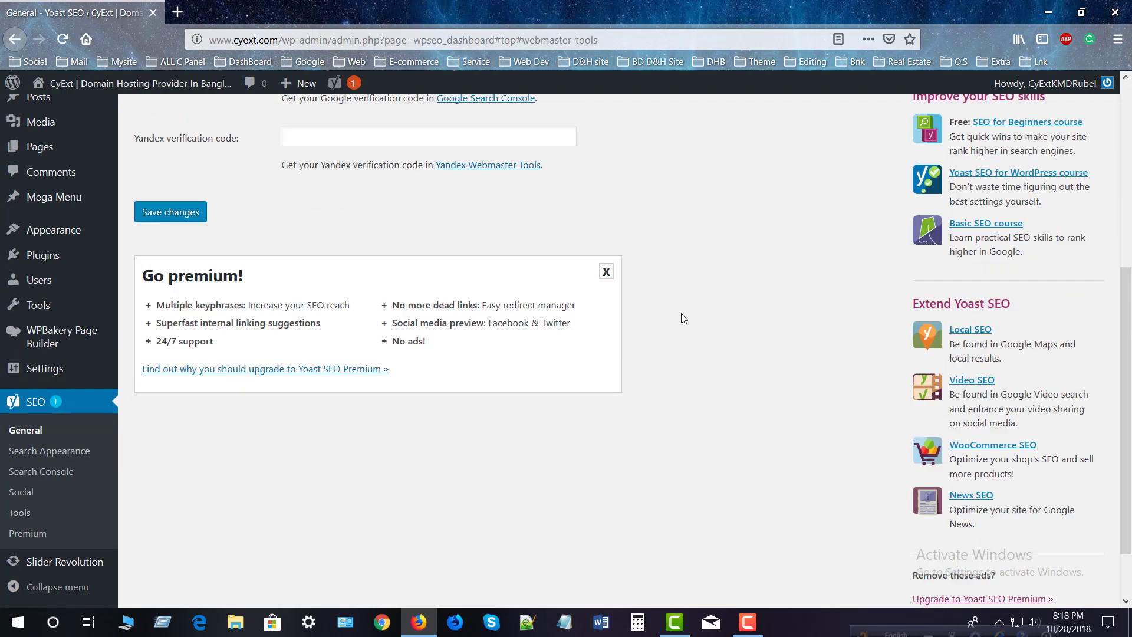
scroll(688, 324, "up", 5)
left_click(235, 152)
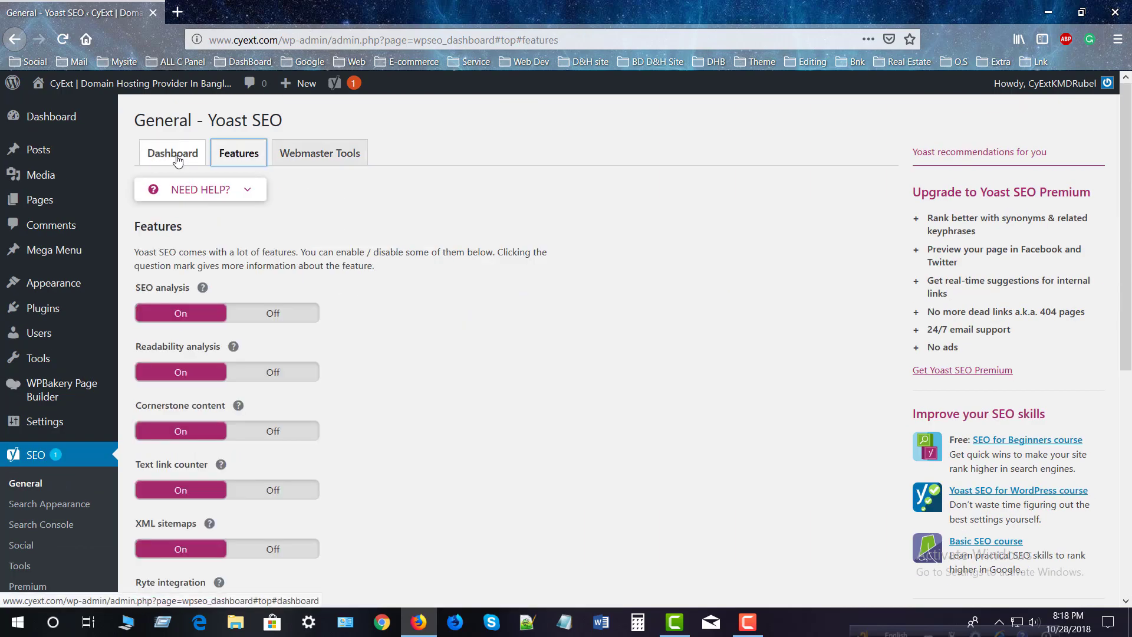
left_click(195, 154)
scroll(590, 354, "down", 8)
scroll(597, 388, "up", 8)
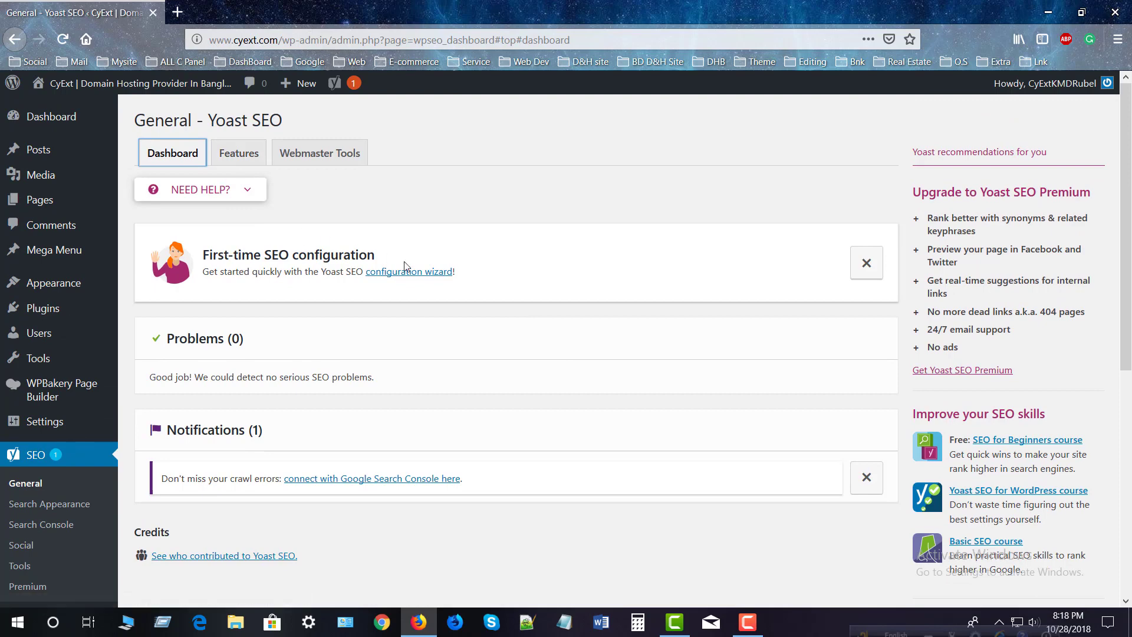
scroll(416, 269, "down", 2)
scroll(451, 215, "up", 2)
Go back to the Yoast SEO features and check each on/off setting down to Ryte integration.
left_click(253, 157)
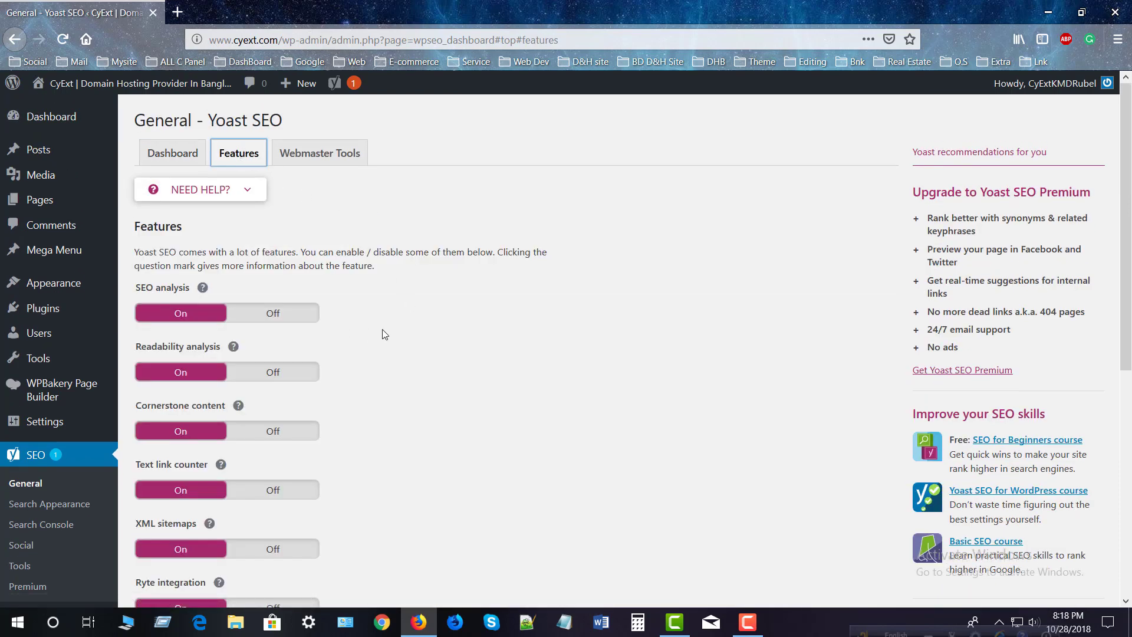
scroll(331, 334, "down", 2)
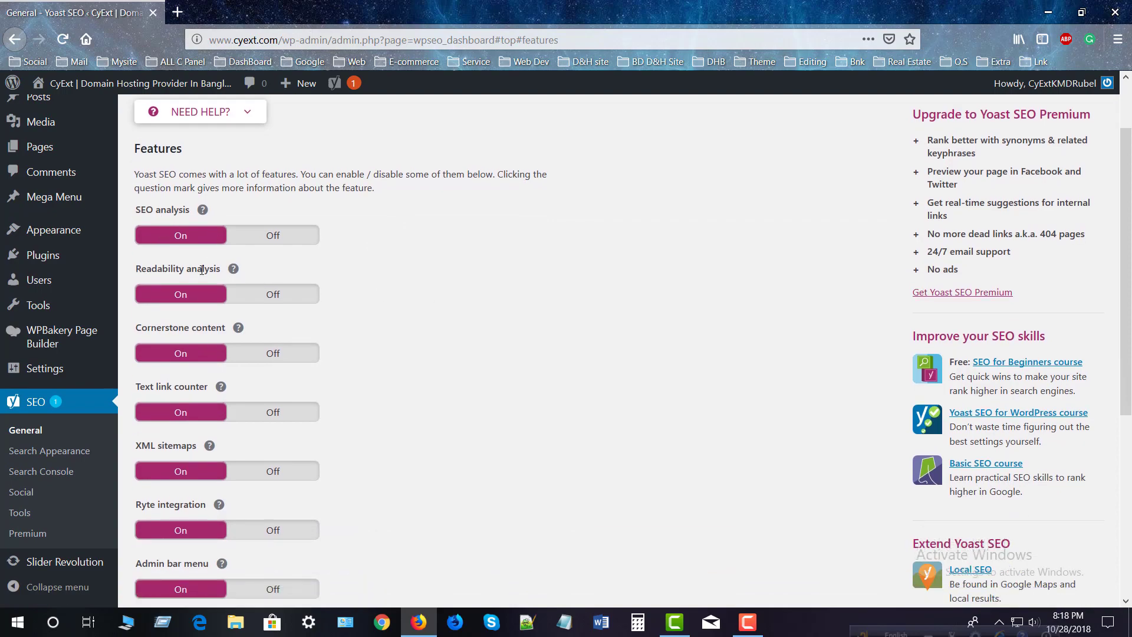
scroll(197, 398, "down", 4)
scroll(231, 342, "up", 5)
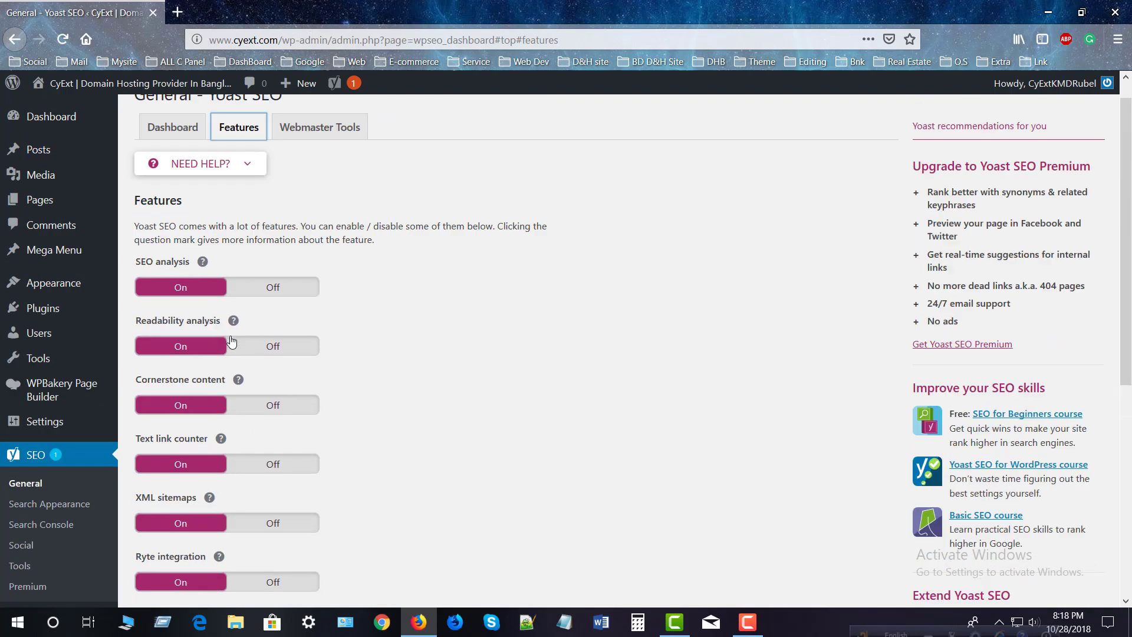
scroll(329, 361, "down", 6)
scroll(601, 412, "up", 7)
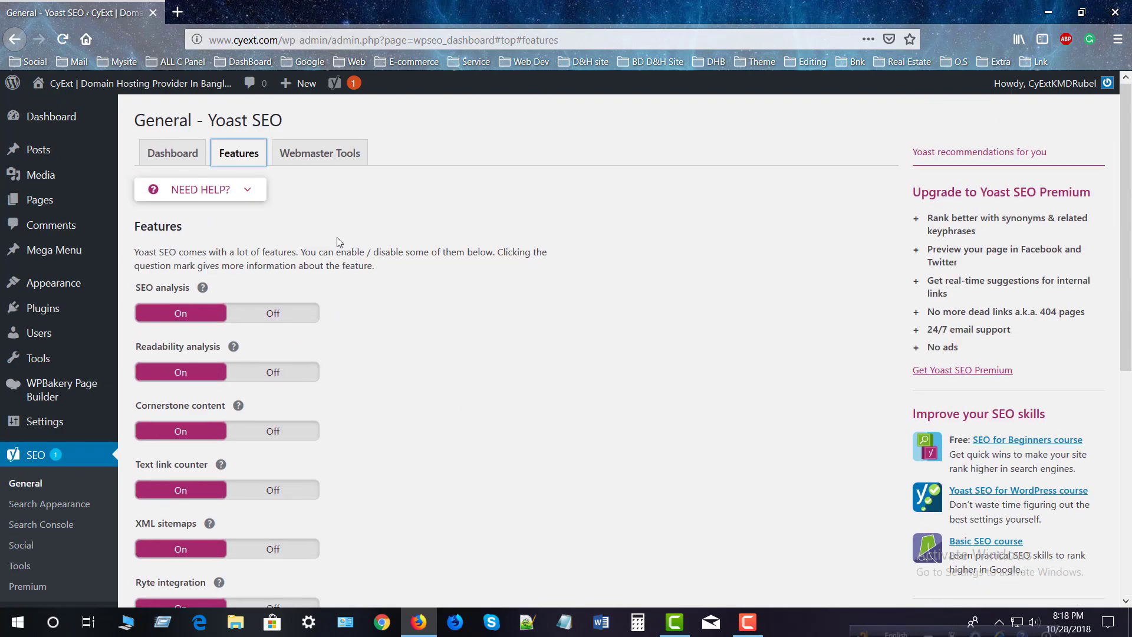
scroll(374, 306, "down", 2)
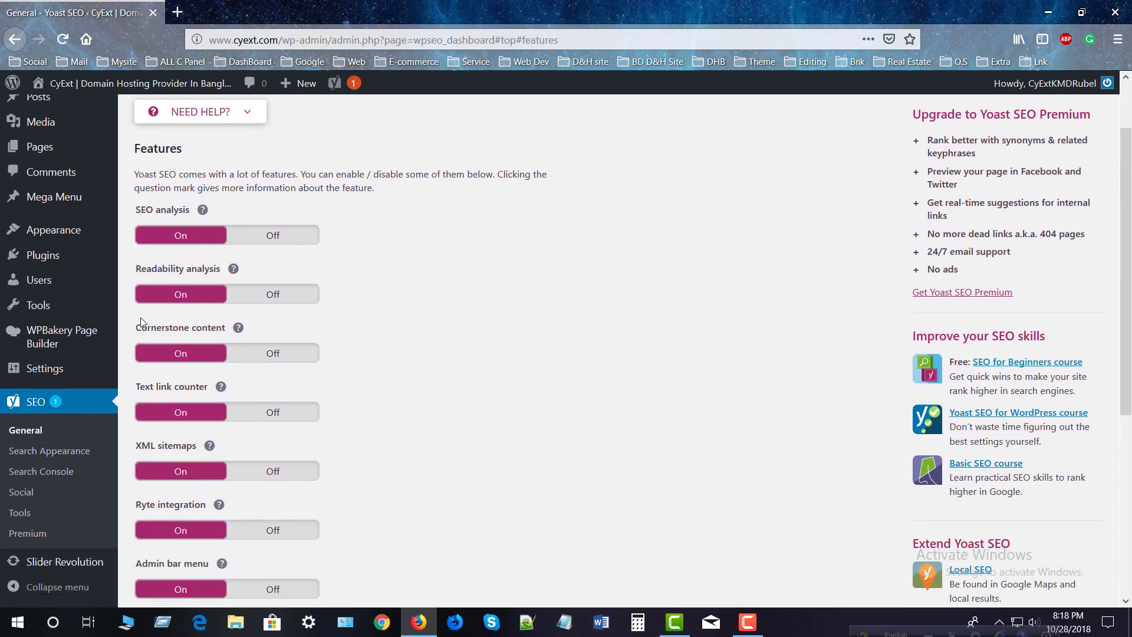
scroll(220, 387, "down", 4)
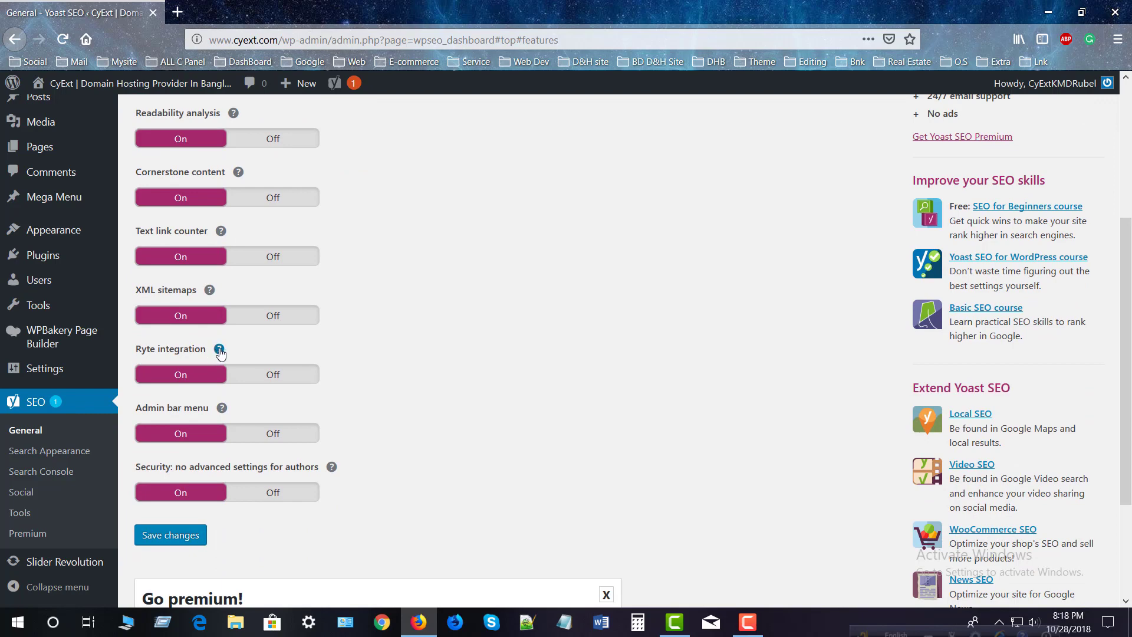
Show the help text for Ryte integration and view its article on how Ryte works in a new tab.
left_click(219, 349)
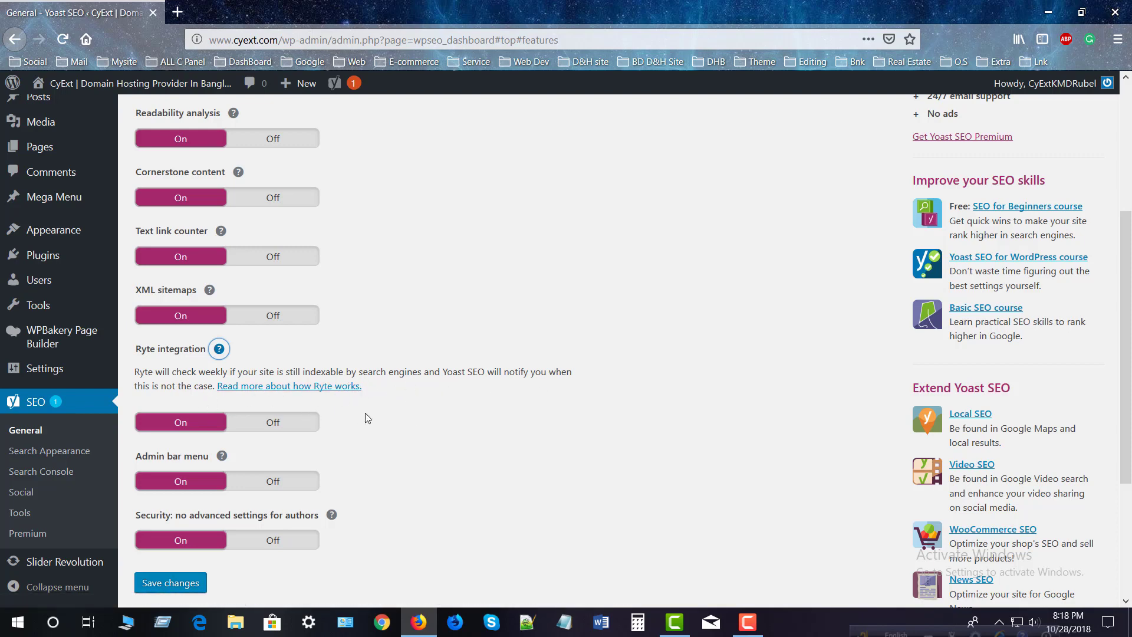
scroll(367, 417, "down", 3)
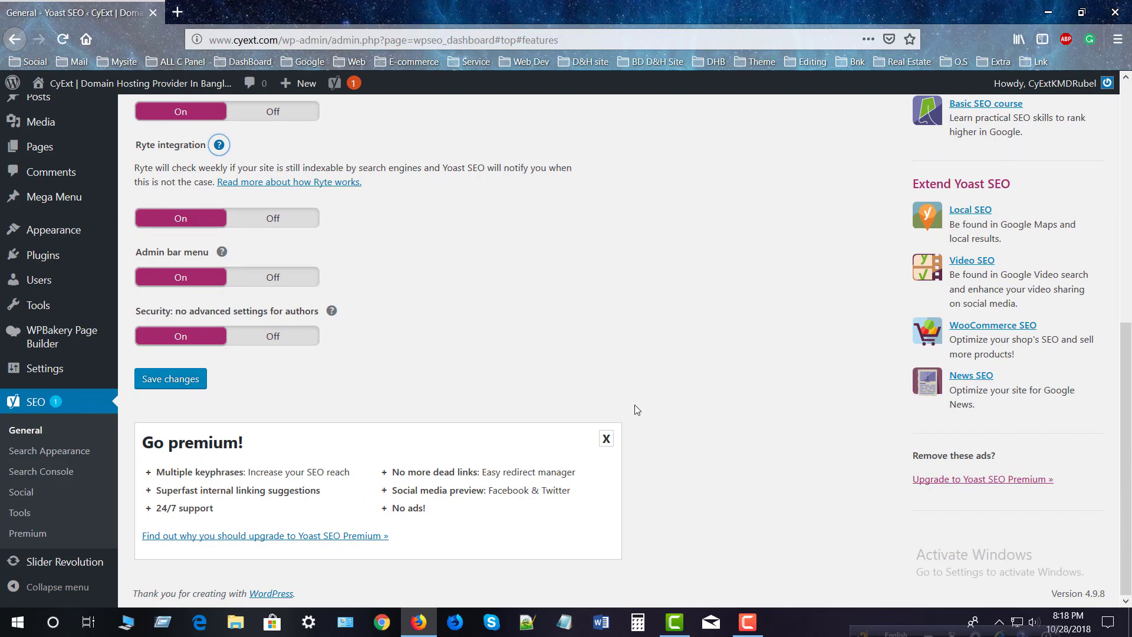
scroll(520, 411, "up", 3)
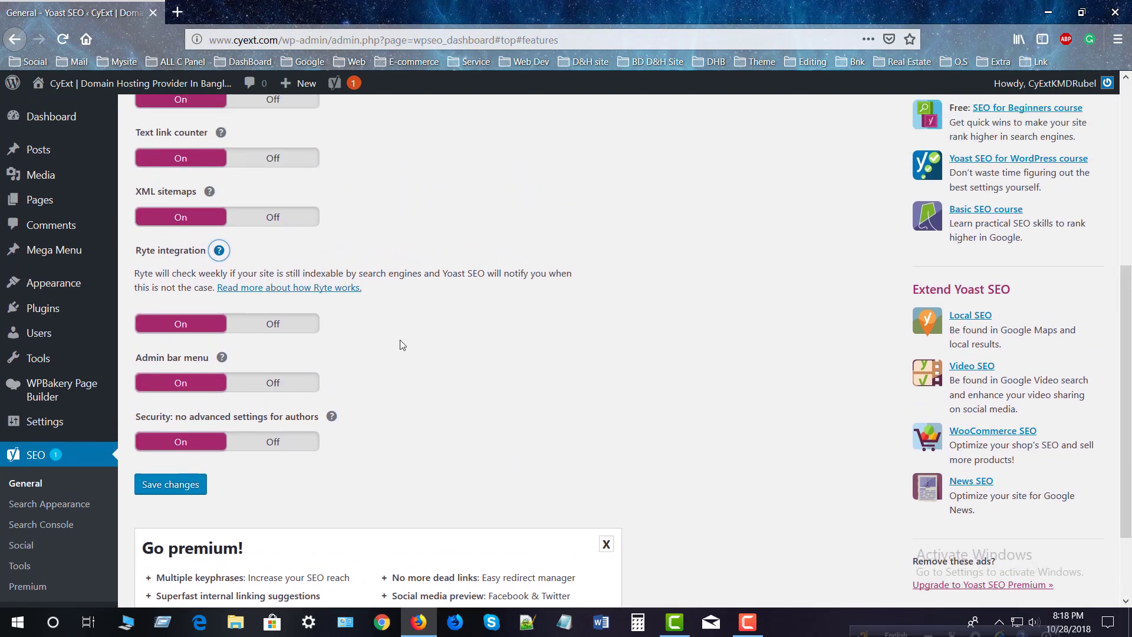
middle_click(341, 340)
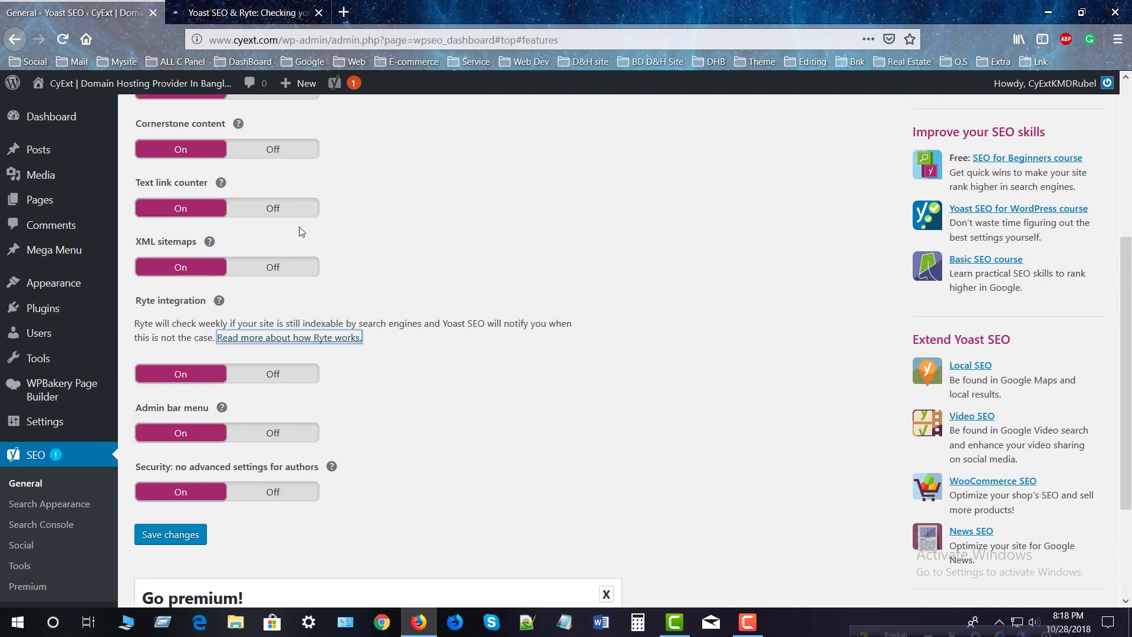
left_click(283, 13)
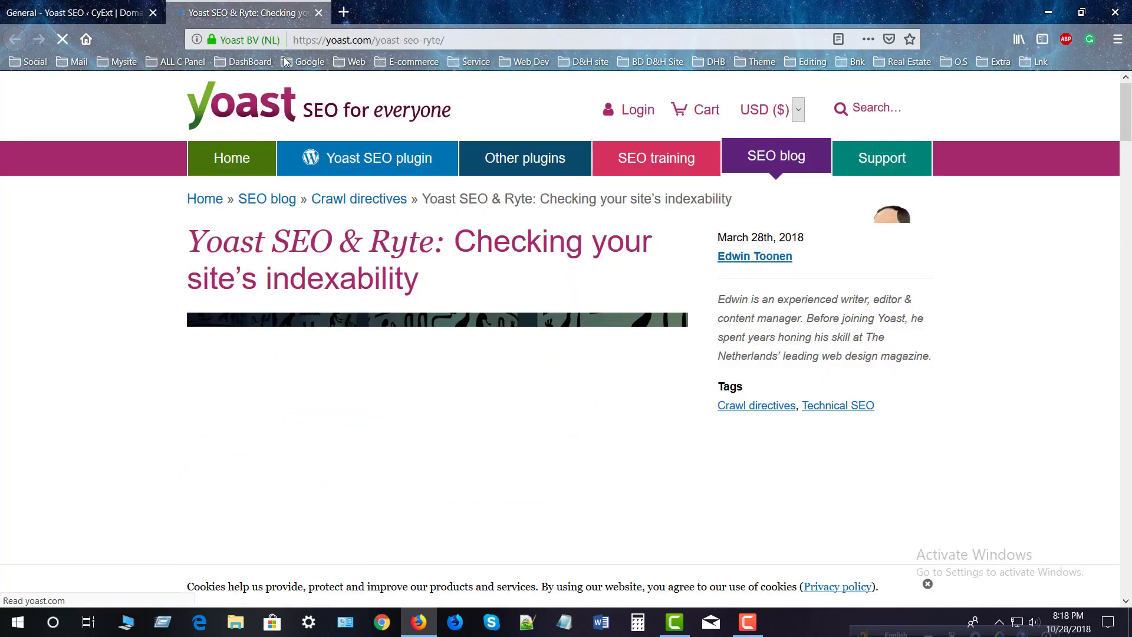
Close the Ryte article, show the help text for XML sitemaps and view the site's XML sitemap in a new tab.
left_click(318, 12)
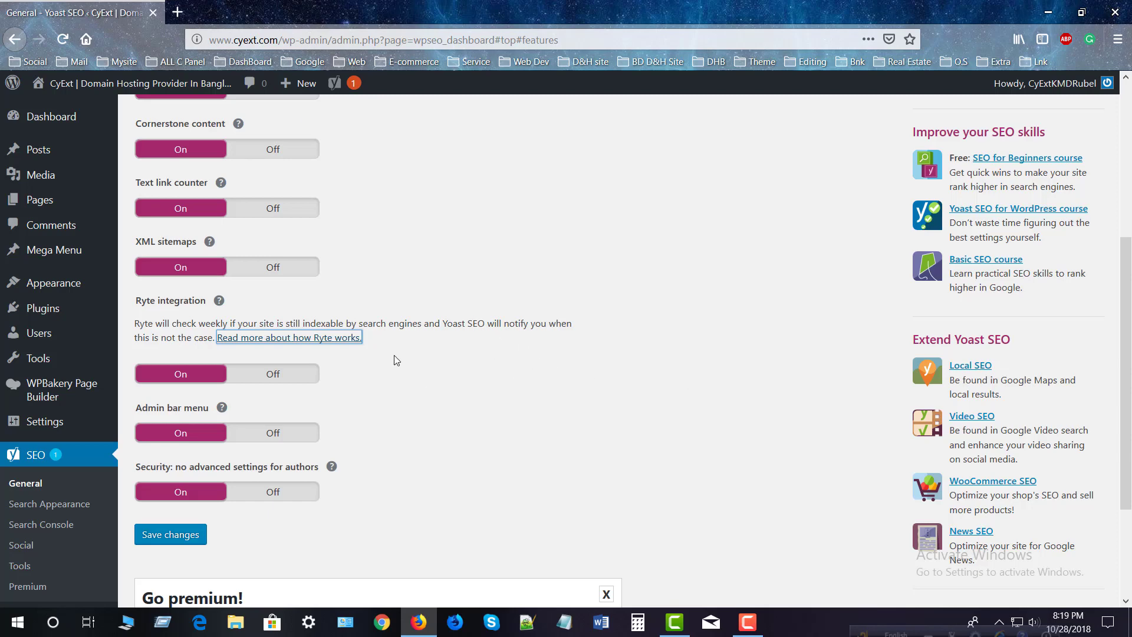
left_click(198, 268)
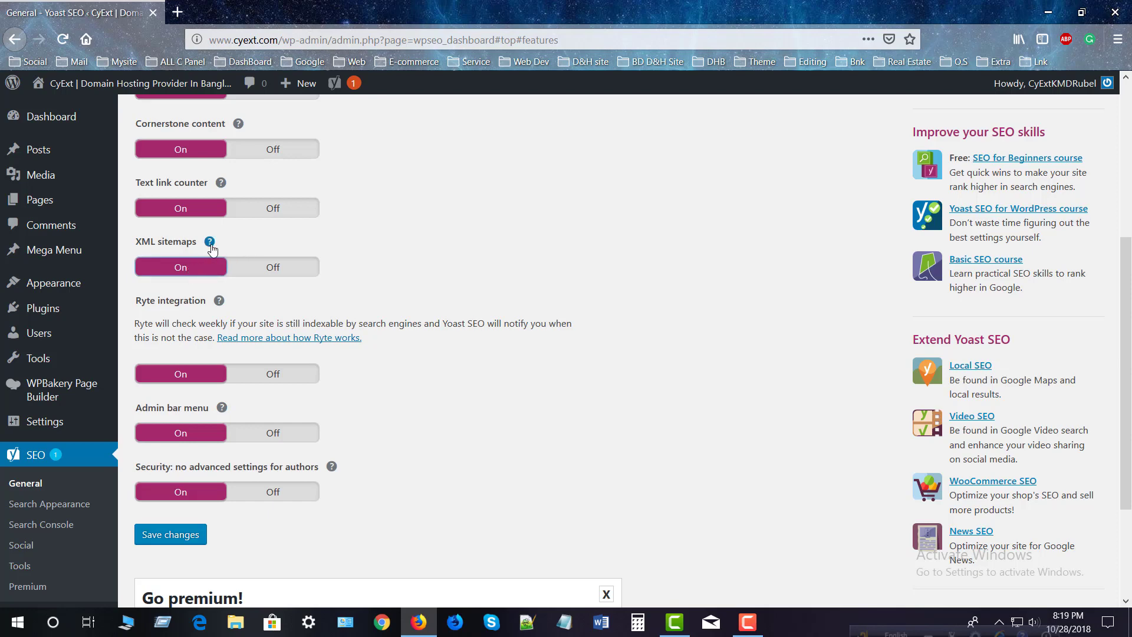
left_click(209, 241)
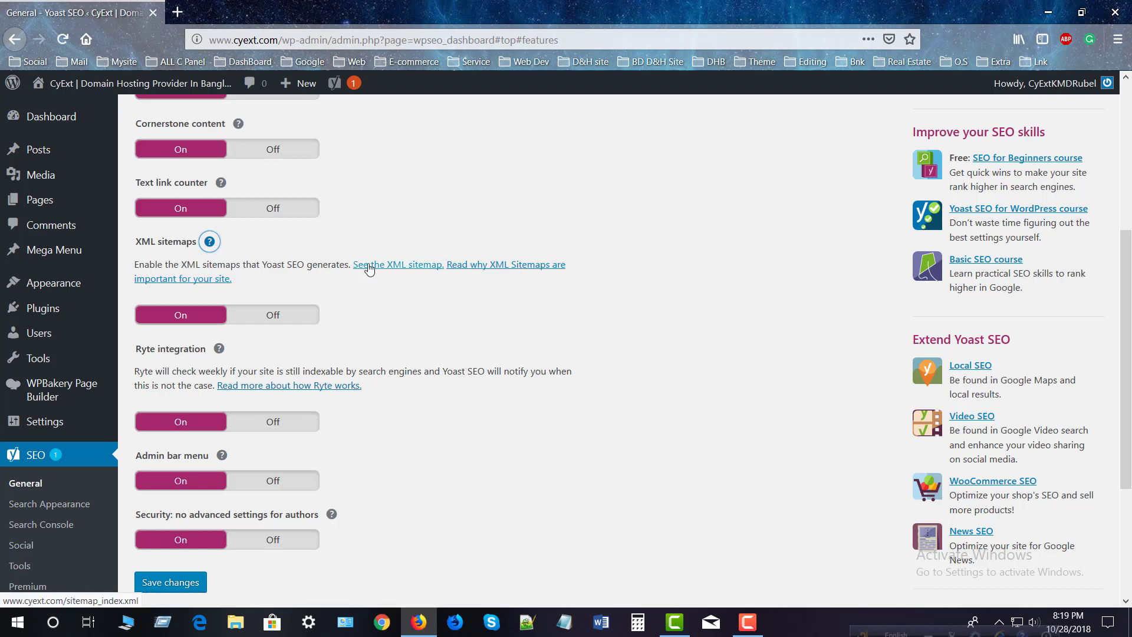
left_click(403, 271)
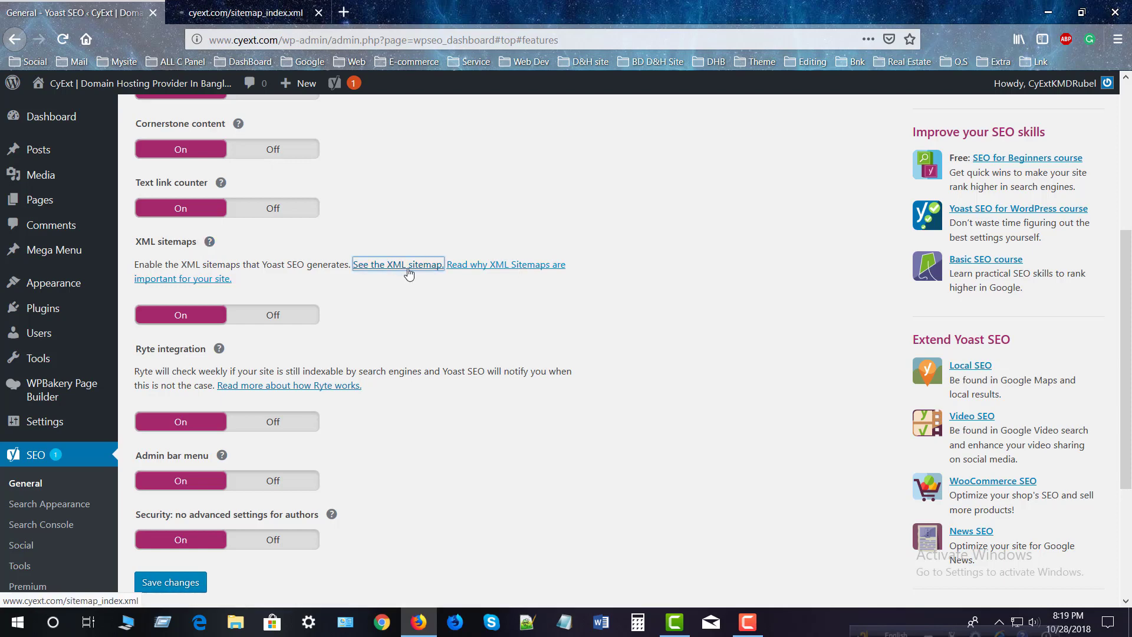
left_click(281, 9)
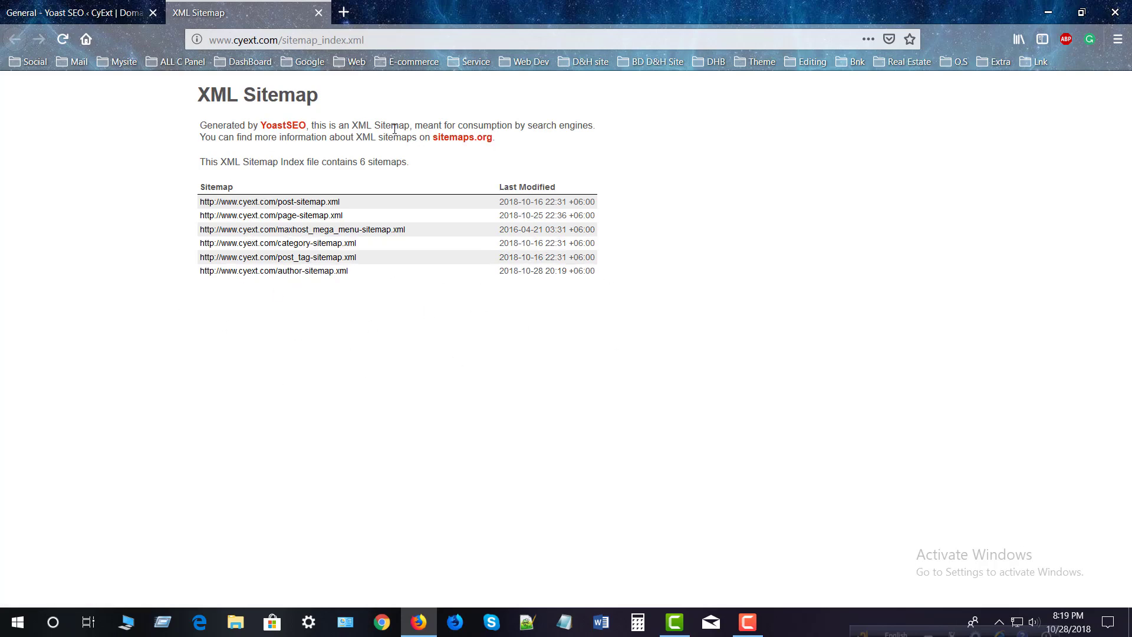
left_click(53, 5)
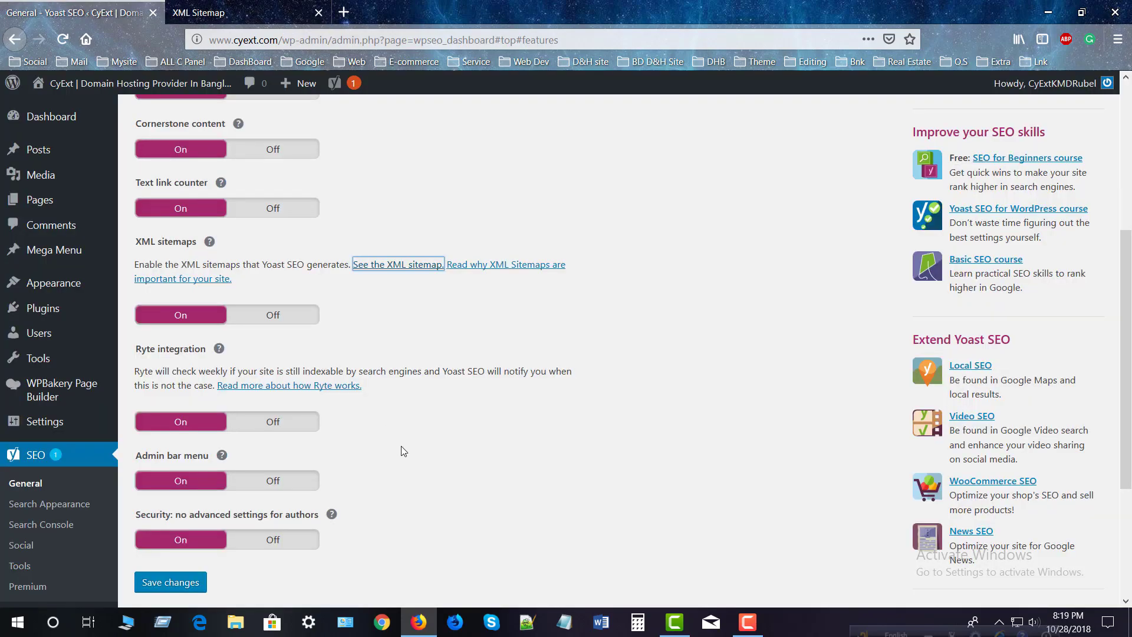
scroll(404, 450, "up", 4)
scroll(482, 453, "down", 5)
scroll(507, 434, "up", 3)
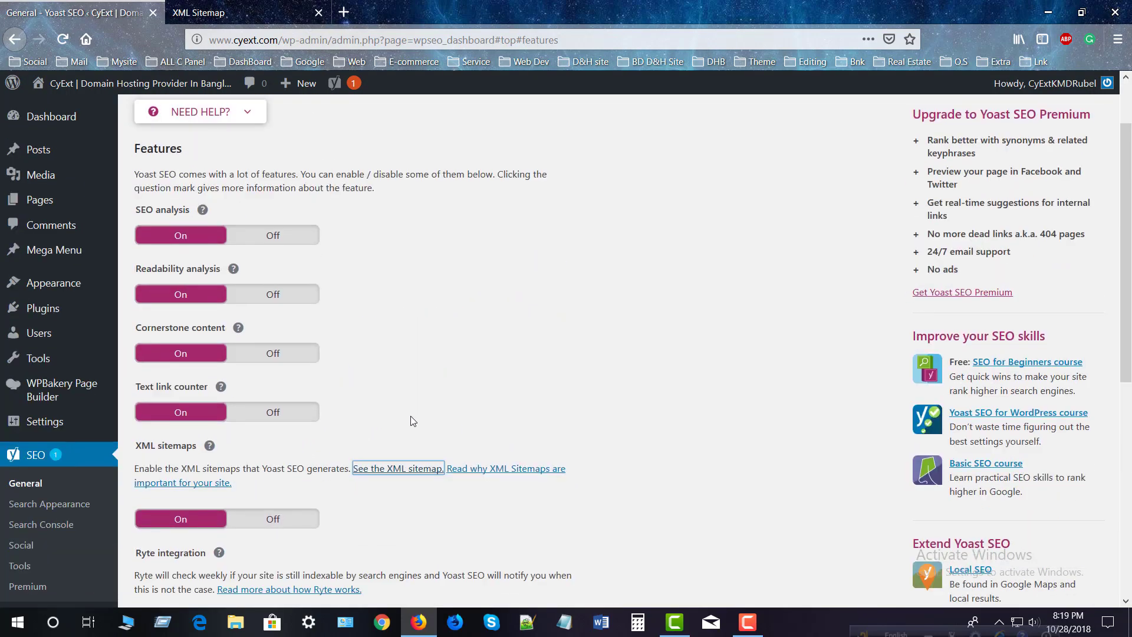
Return to the XML sitemap page and copy its sitemap_index.xml address.
left_click(248, 12)
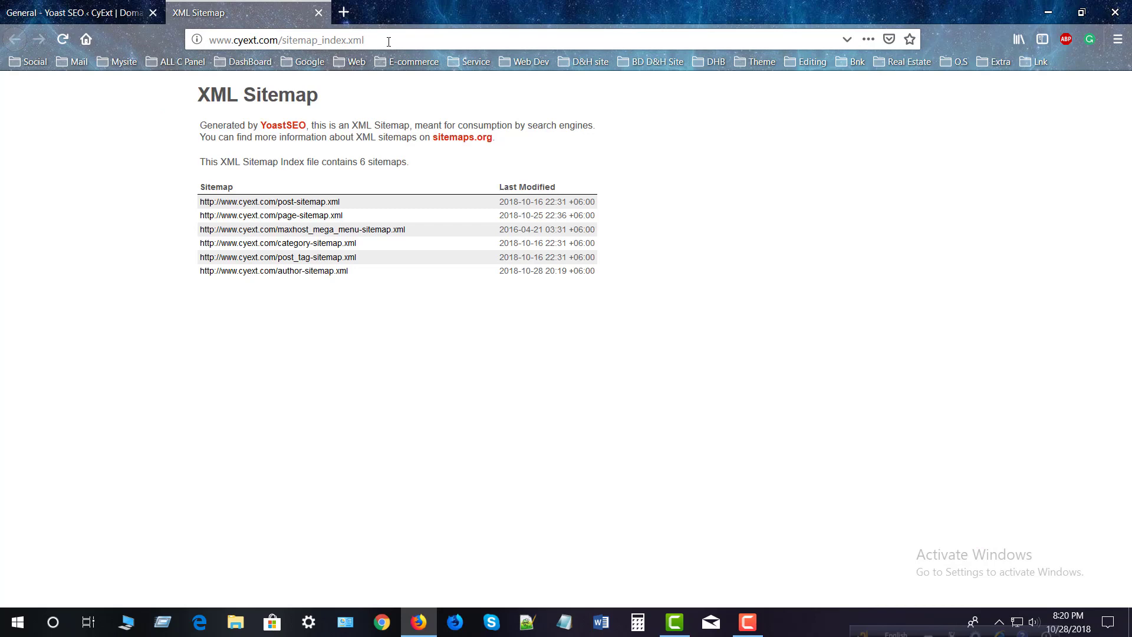
left_click(392, 41)
right_click(341, 40)
left_click(388, 83)
Open the WordPress menu editor in a new tab from the Yoast SEO page and select Footer Menu Three for editing.
key("ctrl+Tab")
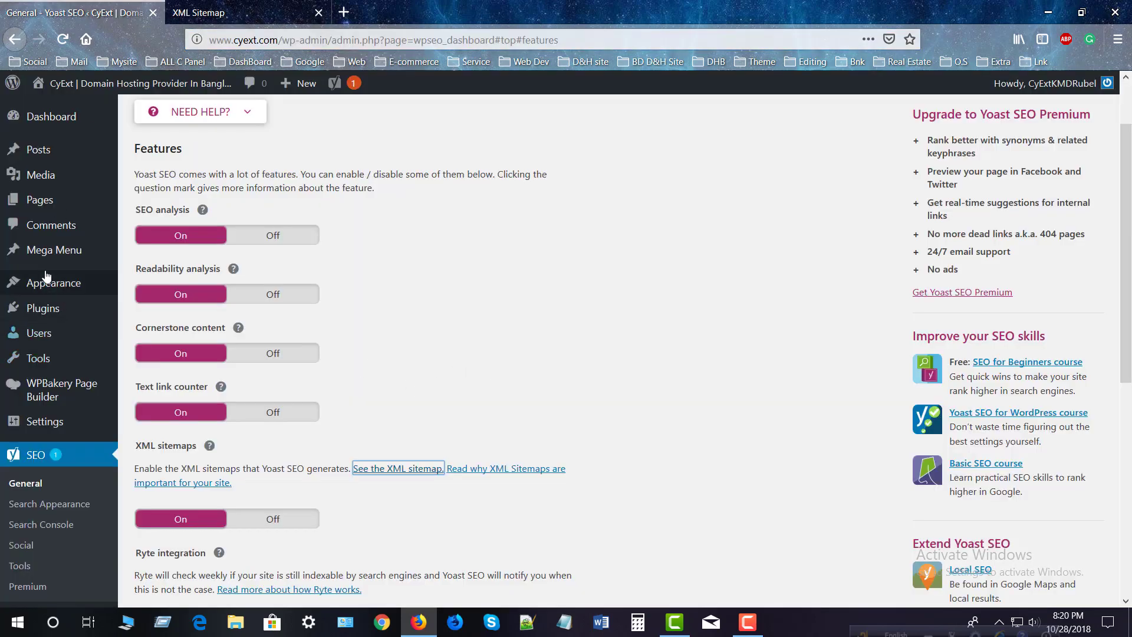
mouse_move(46, 293)
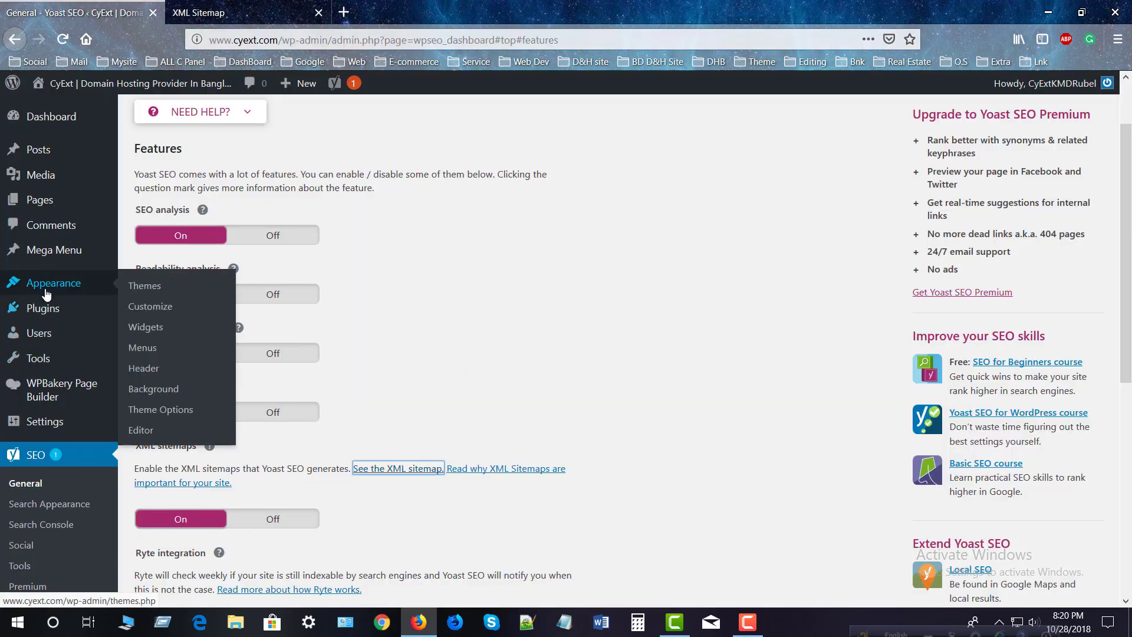
left_click(148, 349, "ctrl")
key("ctrl+Tab")
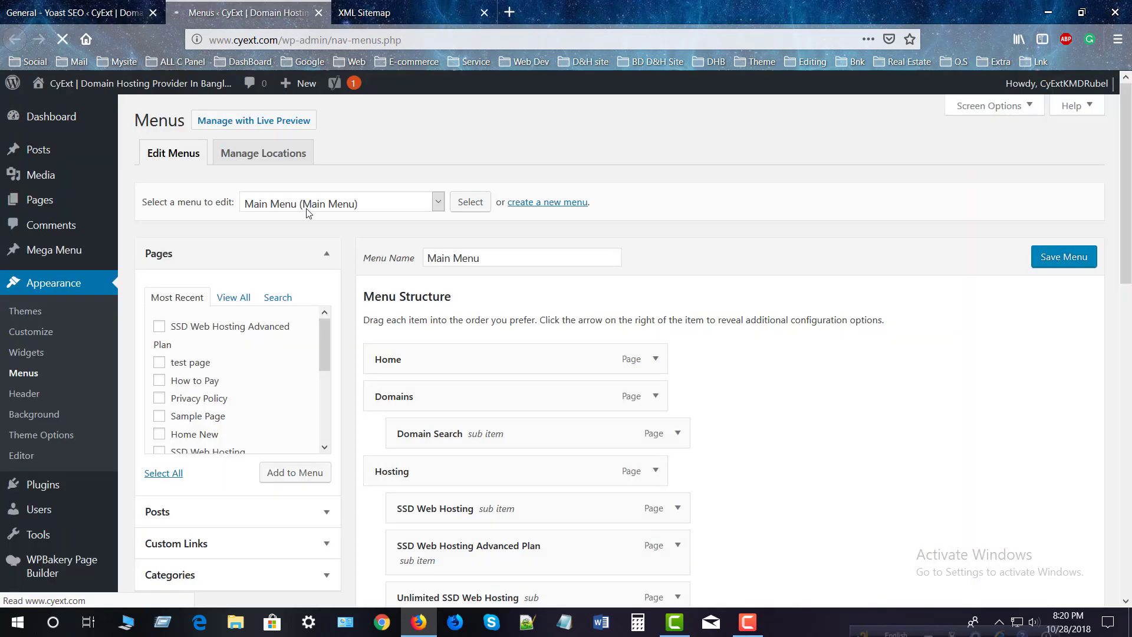
left_click(376, 204)
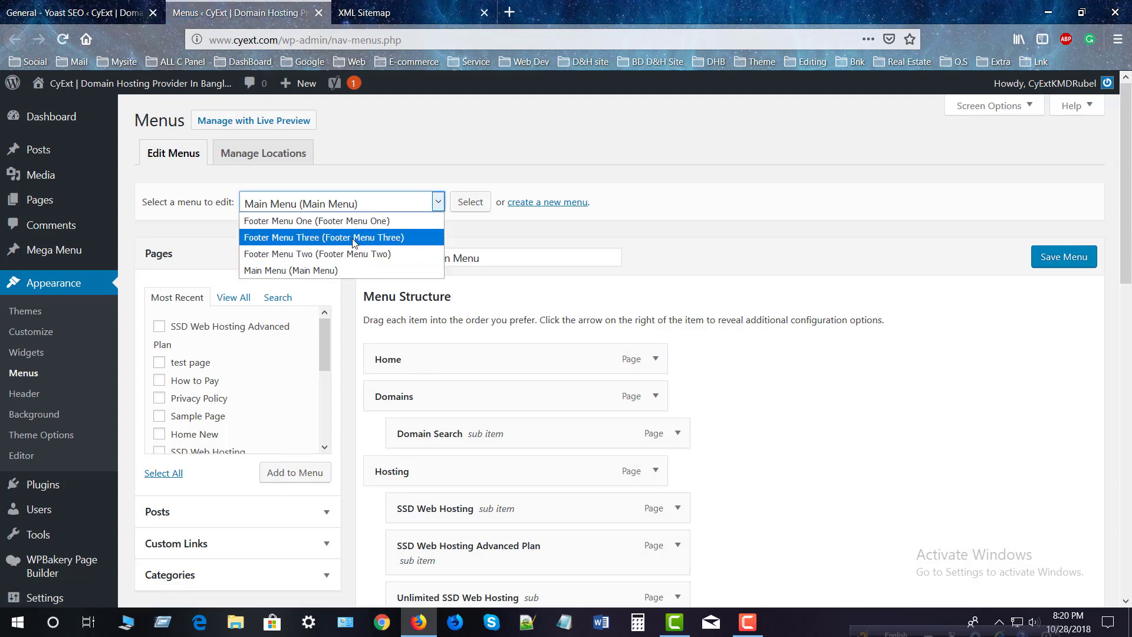
left_click(371, 239)
left_click(472, 206)
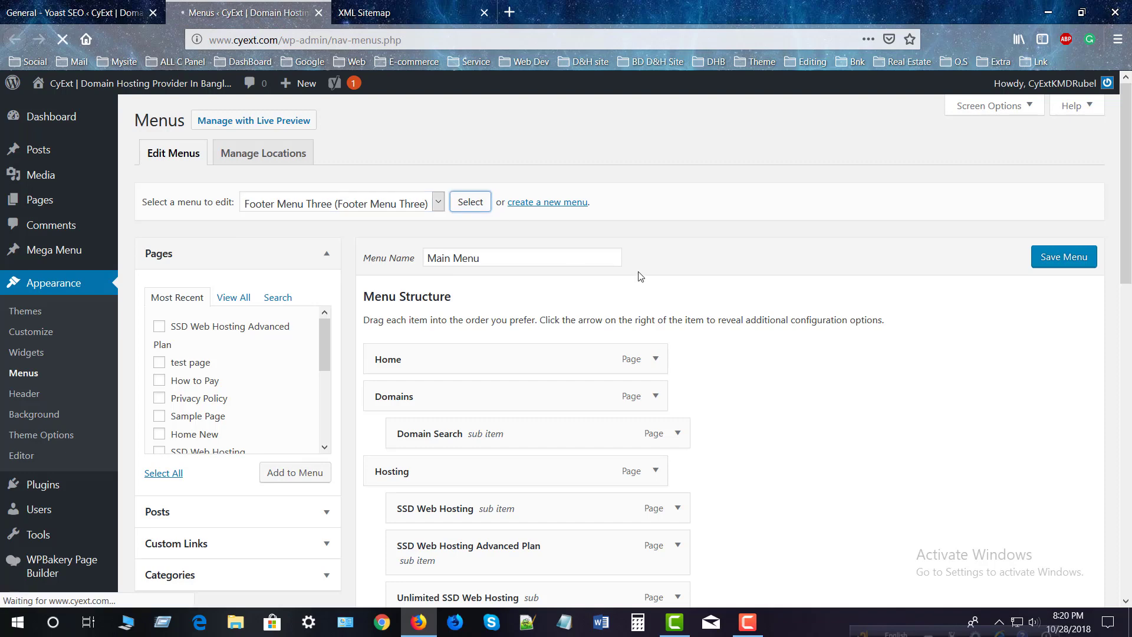
scroll(510, 404, "down", 4)
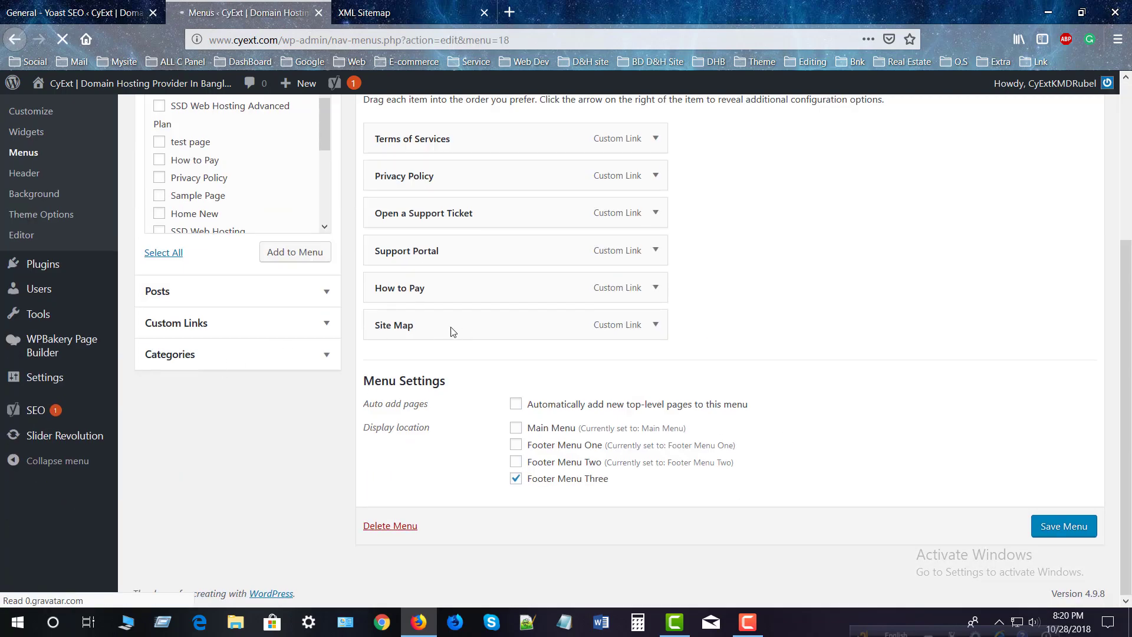
left_click(655, 328)
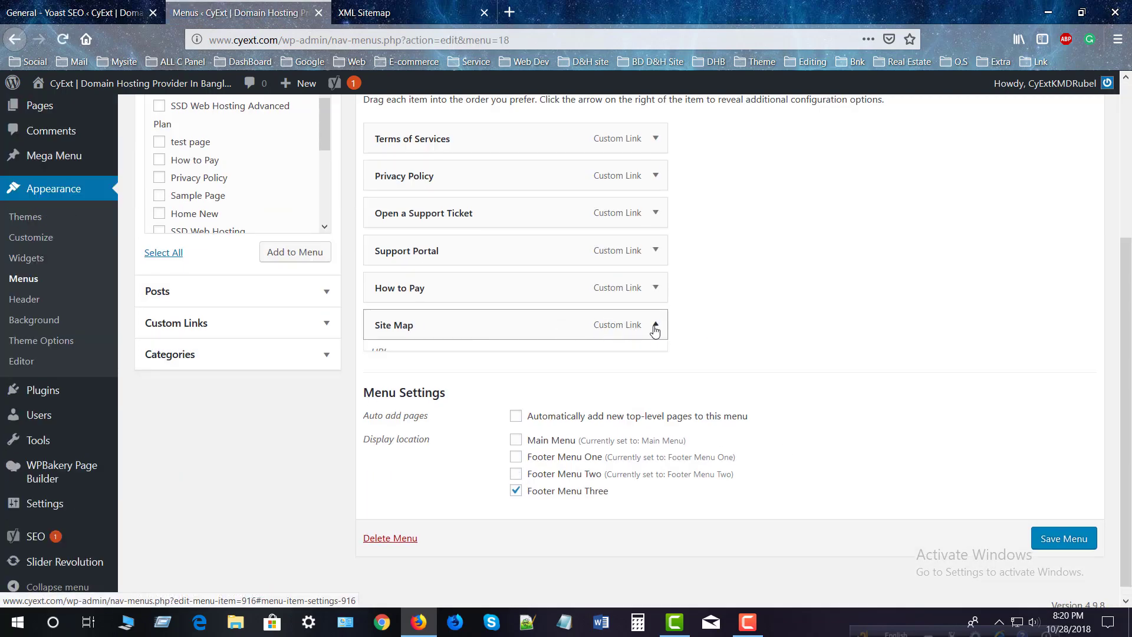
left_click_drag(301, 363, 406, 367)
left_click(407, 367)
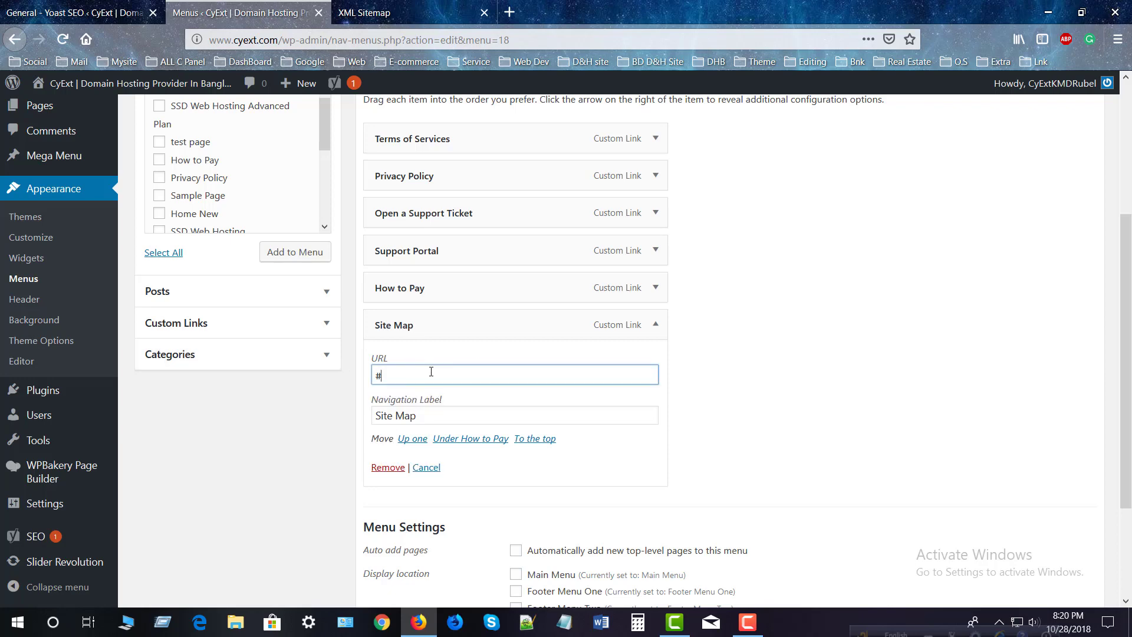
left_click(399, 21)
key("ctrl+a")
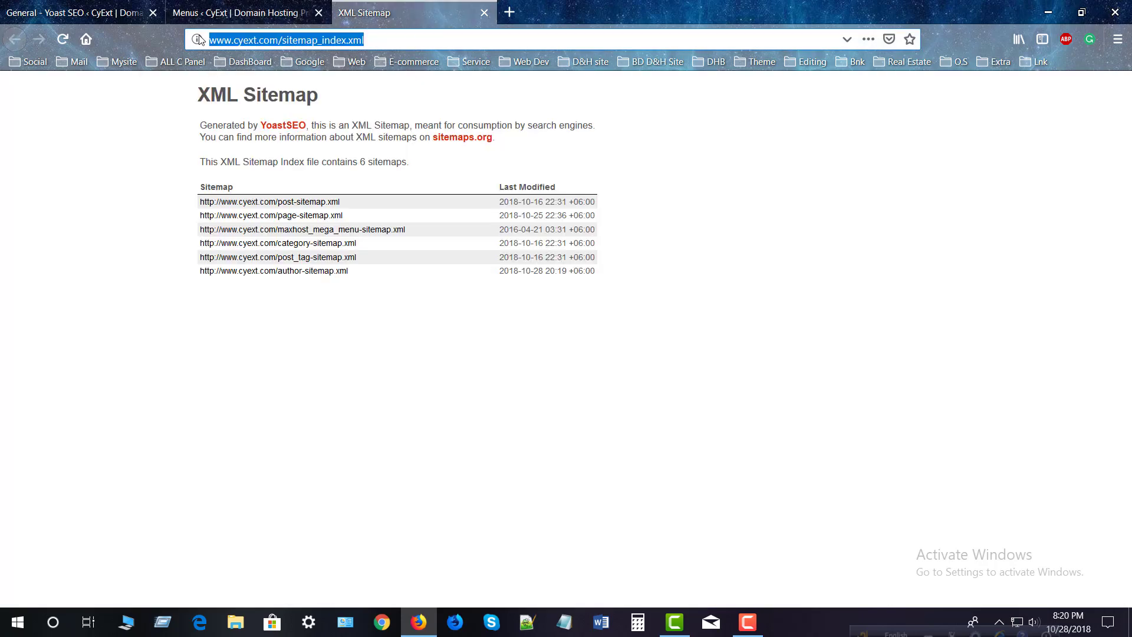
key("ctrl+shift+Tab")
key("ctrl+shift+Tab")
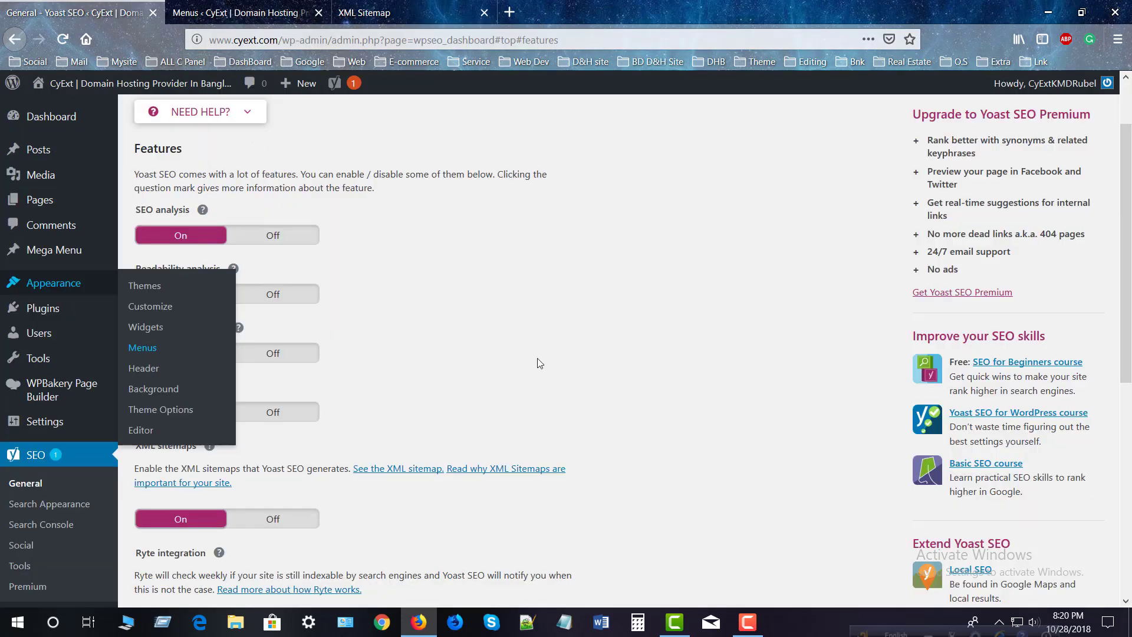
left_click(271, 11)
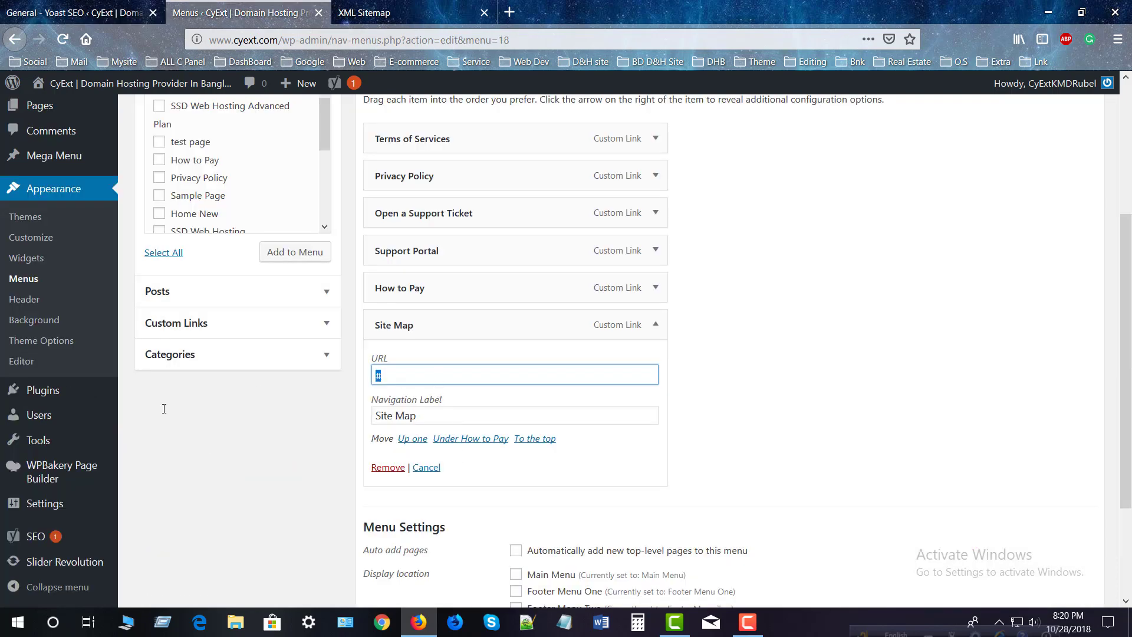
key("ctrl+v")
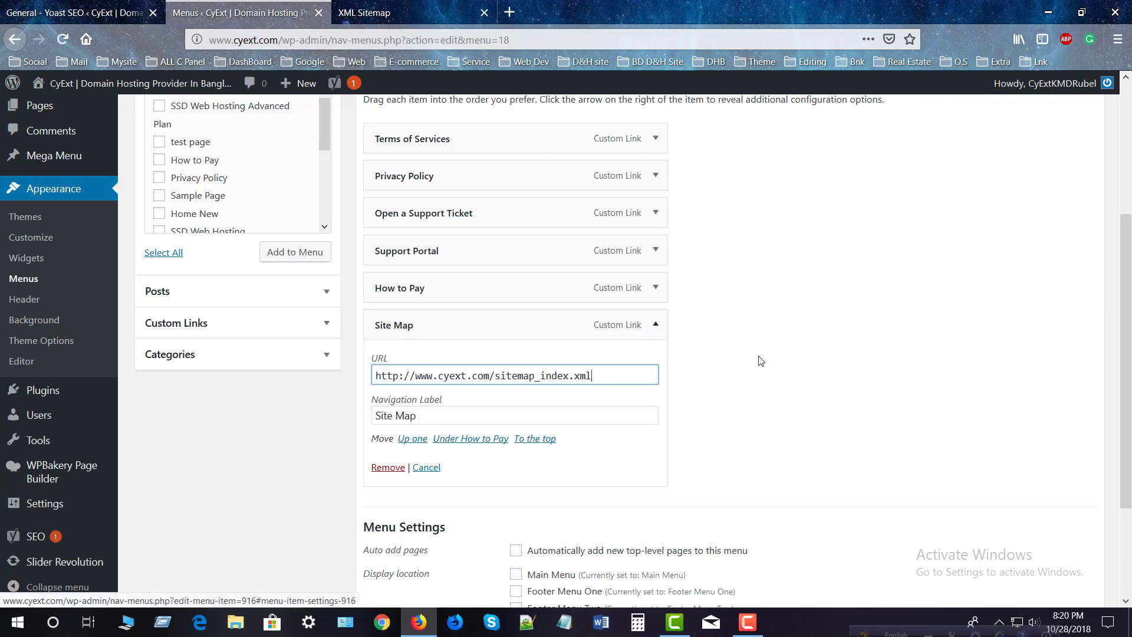
scroll(737, 423, "down", 3)
left_click(1044, 526)
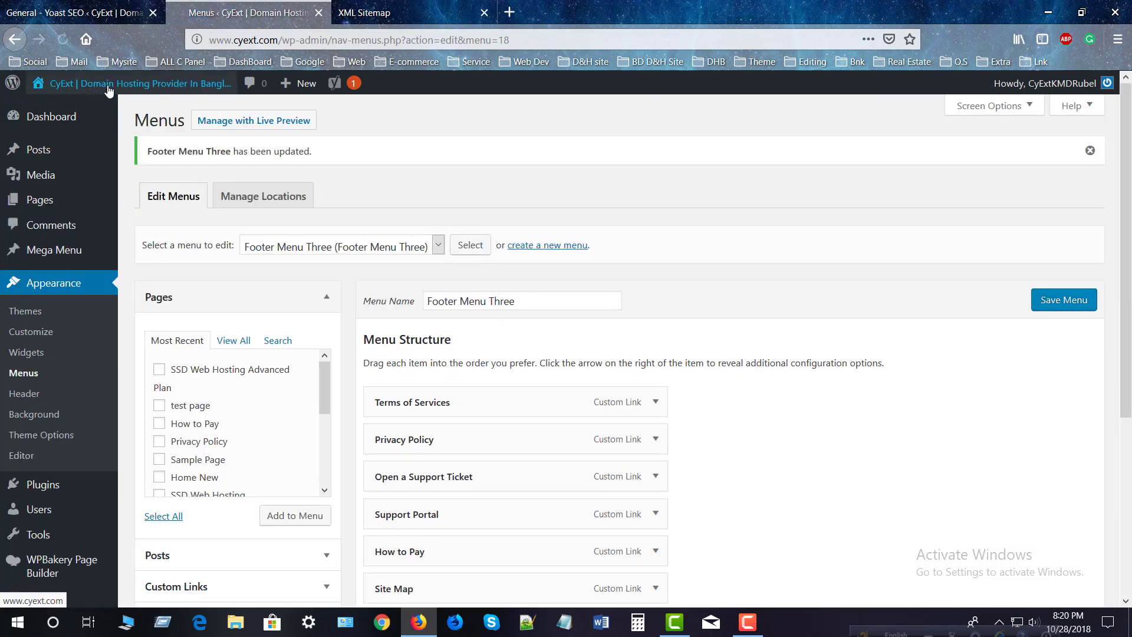
Open the site's home page in a new tab and test the Site Map link in the Help & Support footer section.
middle_click(118, 84)
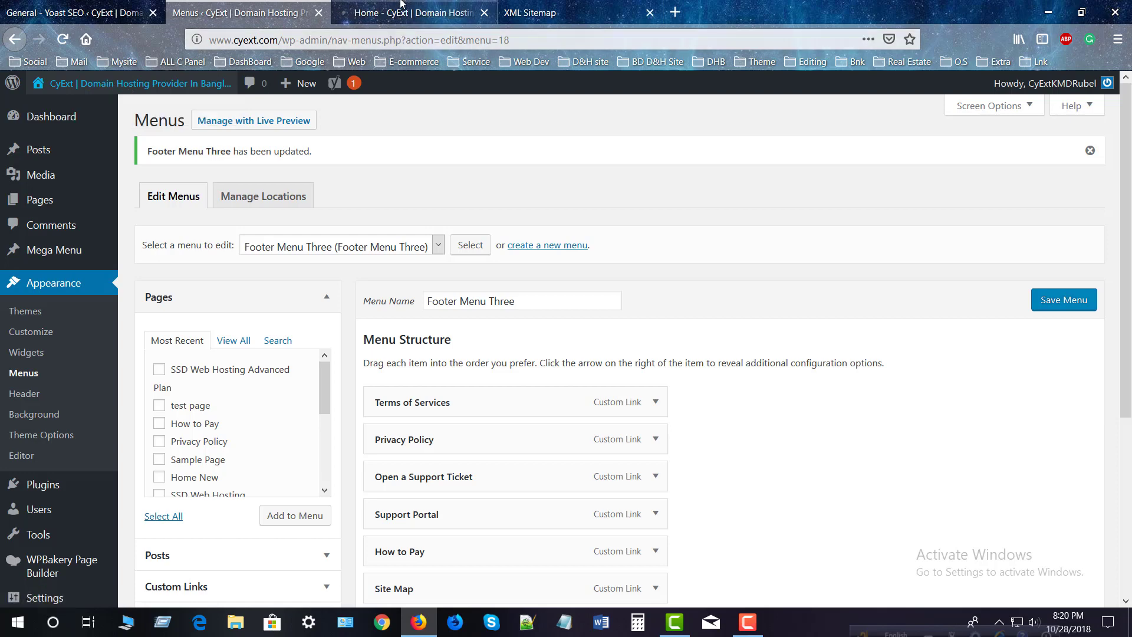
left_click(412, 13)
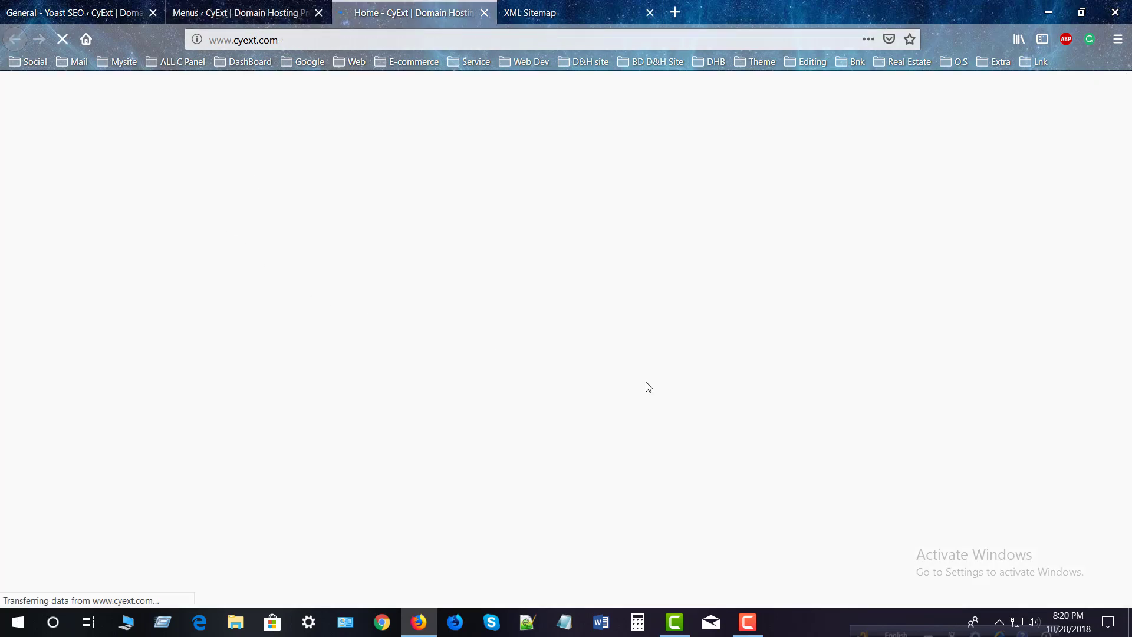
left_click(586, 3)
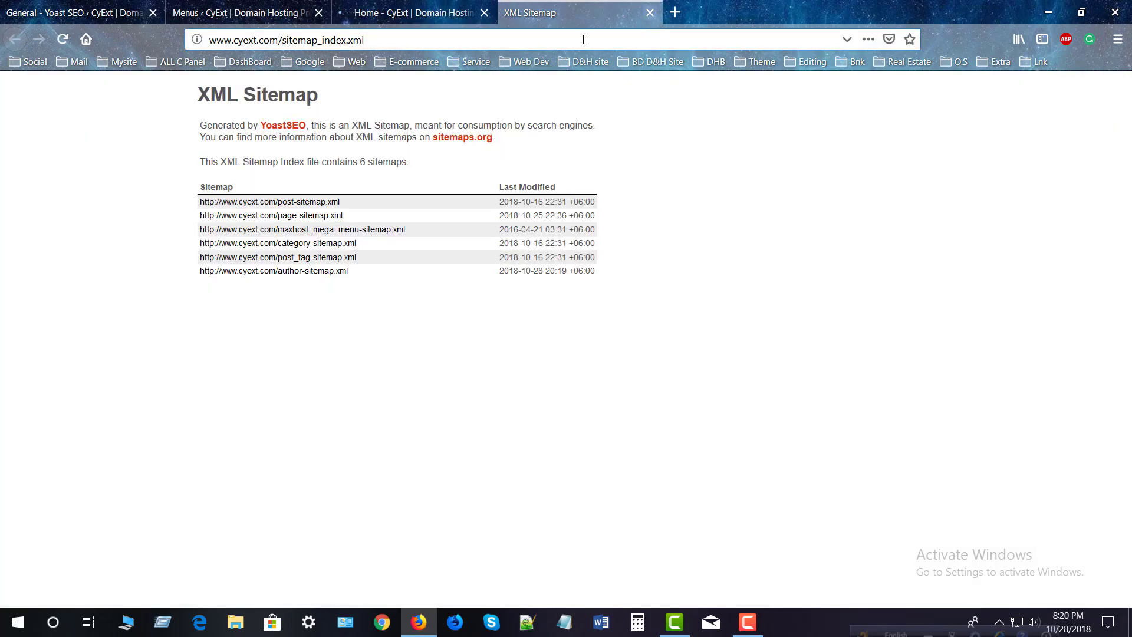
left_click(448, 15)
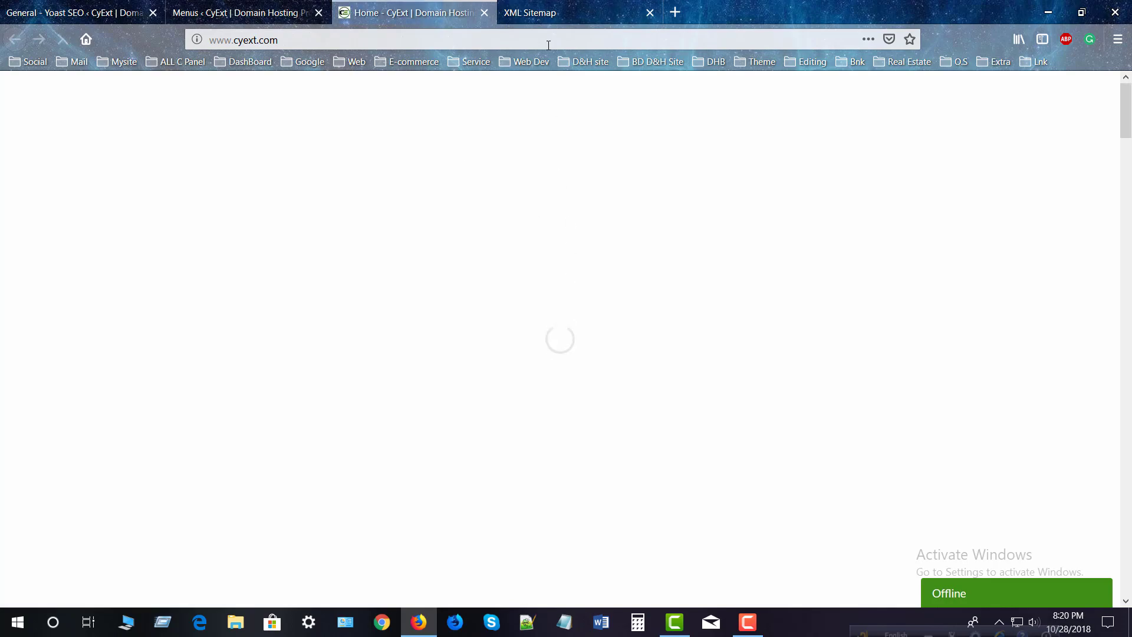
scroll(1048, 382, "down", 10)
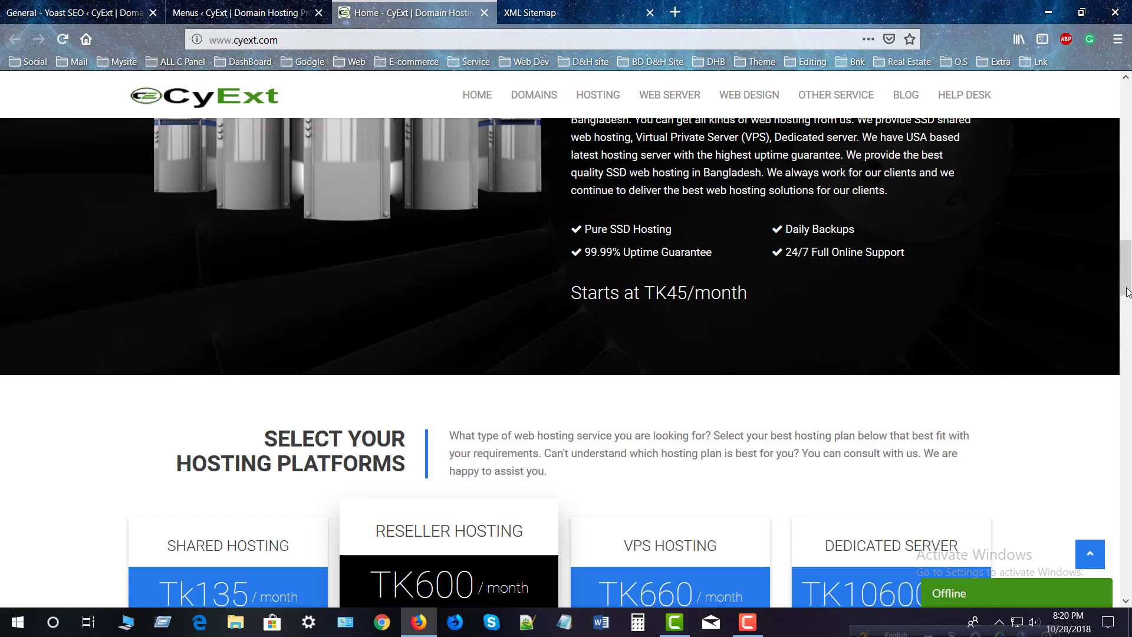
left_click_drag(1126, 292, 1126, 590)
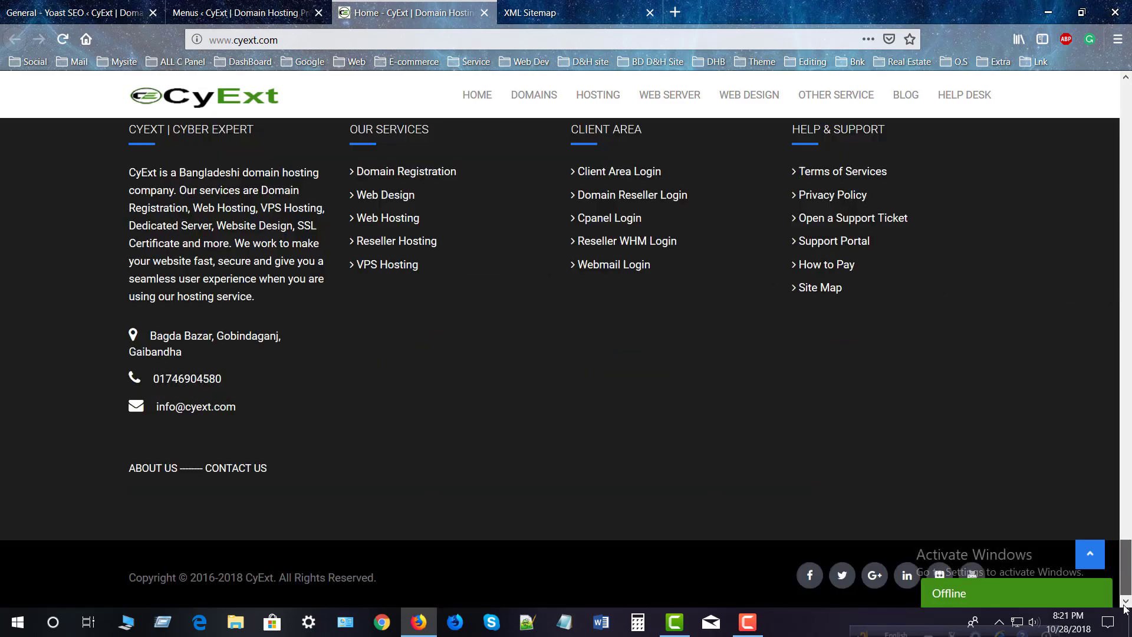
left_click(824, 289)
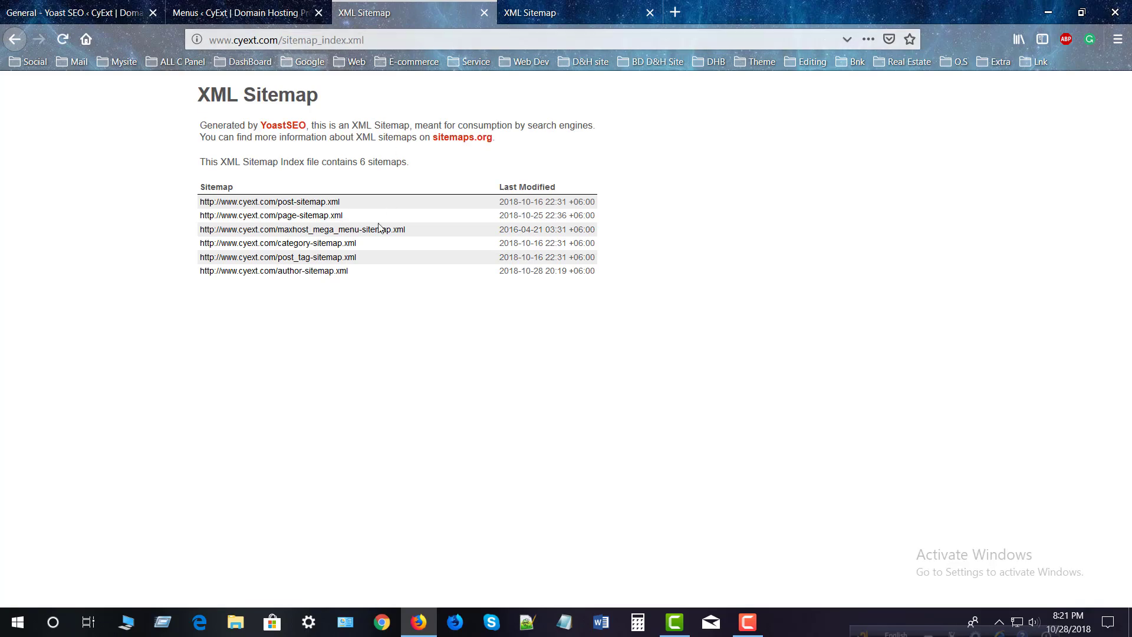